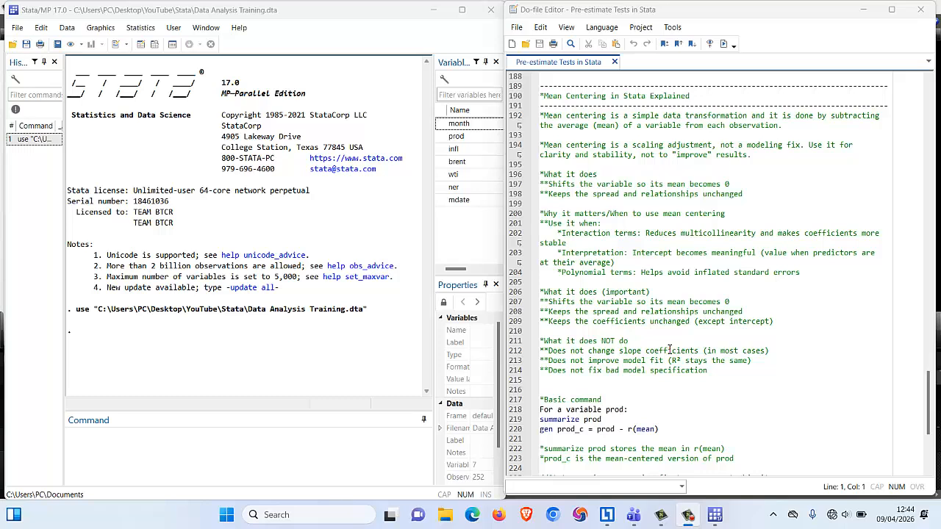
Execute only the summarize prod line of the do-file's basic command section.
click(670, 344)
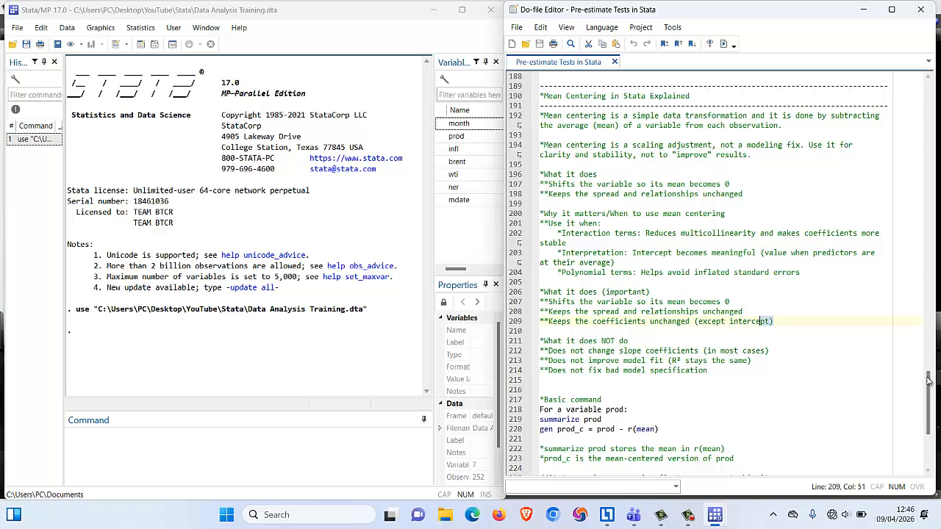
scroll(934, 399, down, 3)
scroll(934, 398, down, 3)
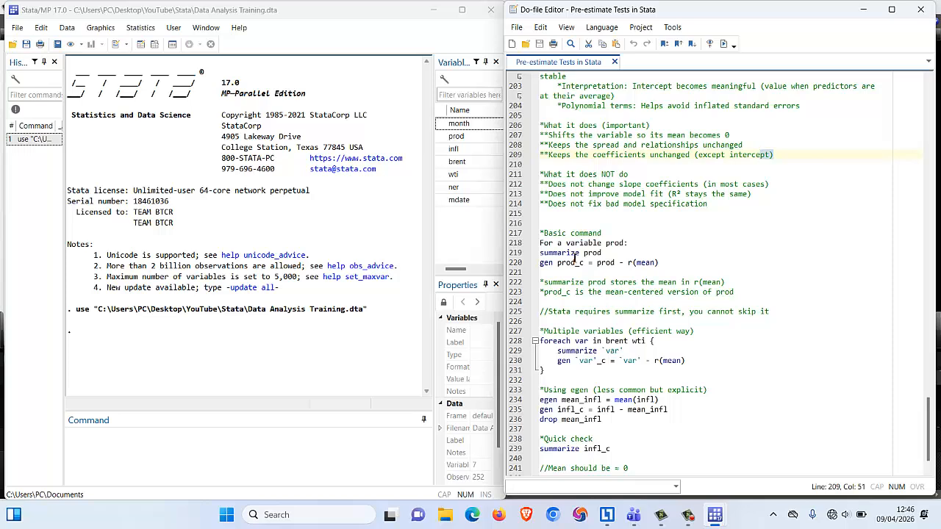
click(544, 253)
drag(541, 253, 591, 253)
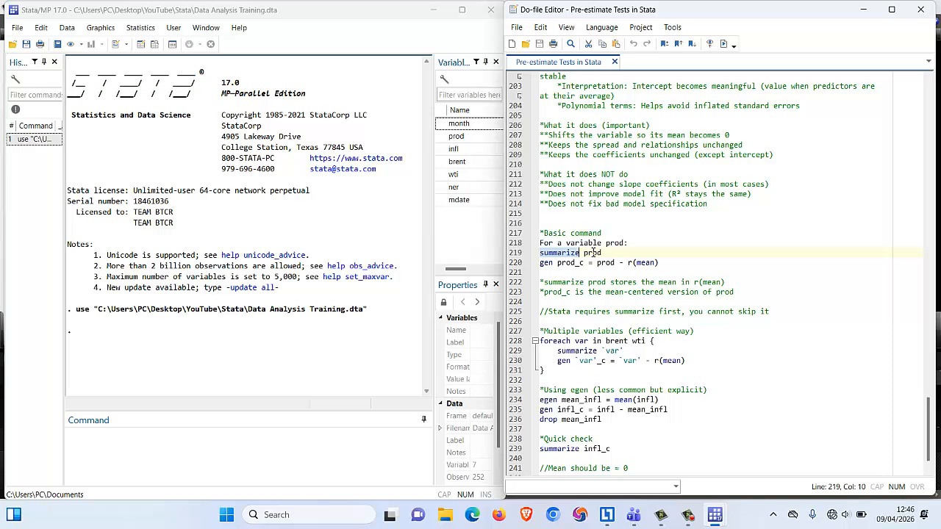
click(603, 253)
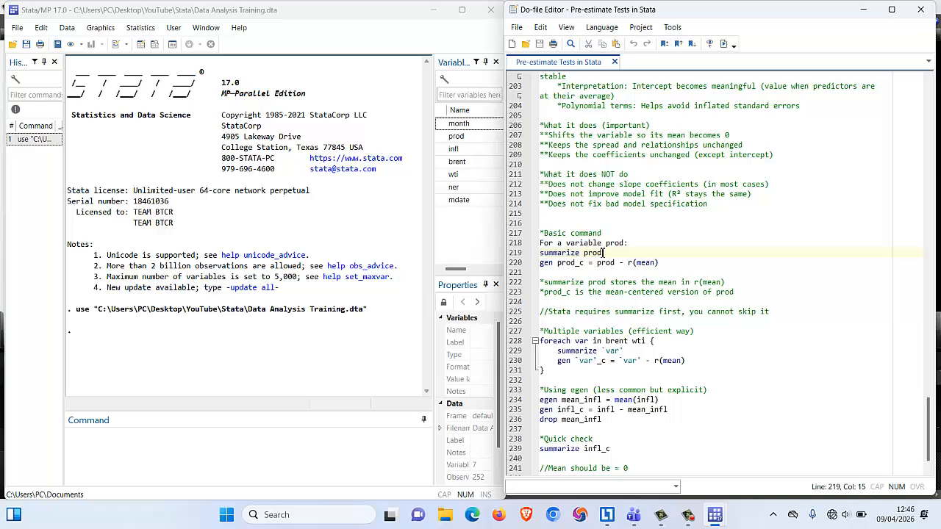
drag(601, 253, 585, 254)
click(615, 262)
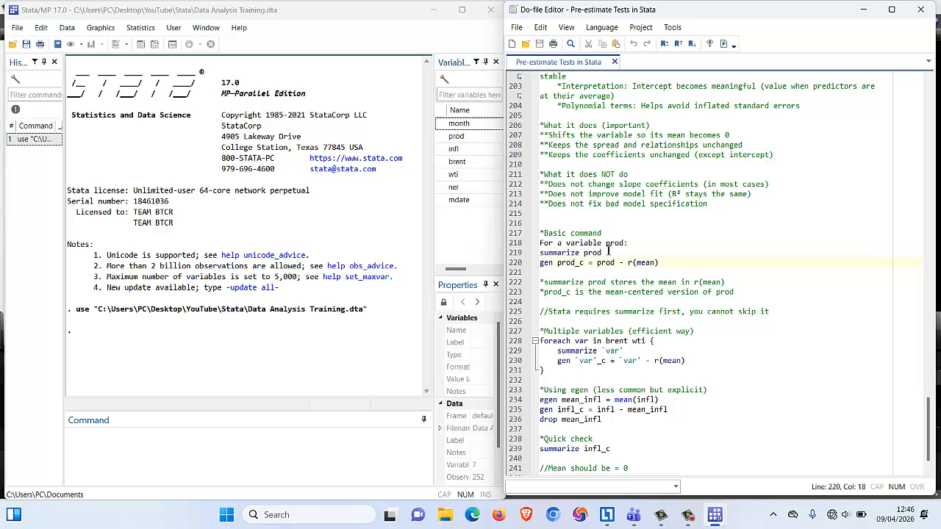
drag(608, 252, 542, 256)
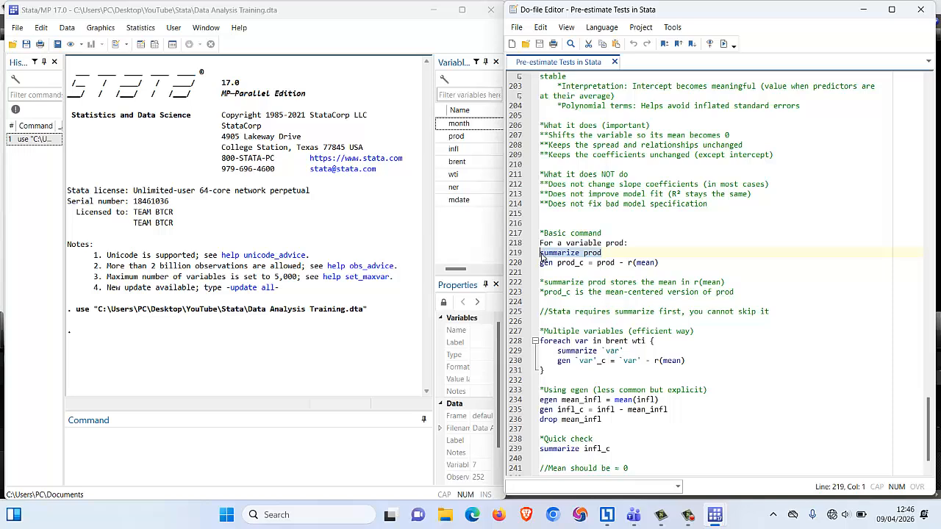
click(724, 44)
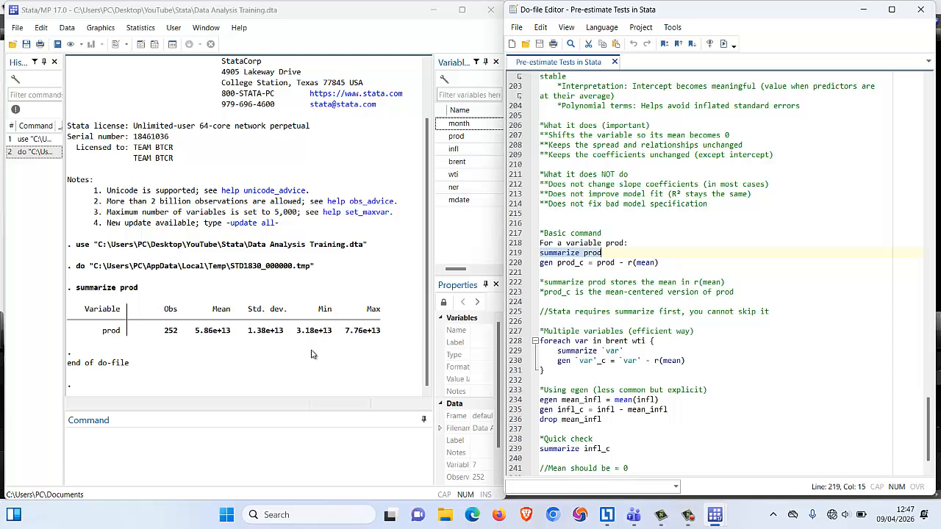
Create the mean-centered variable prod_c by executing the do-file line gen prod_c = prod - r(mean).
drag(224, 309, 225, 328)
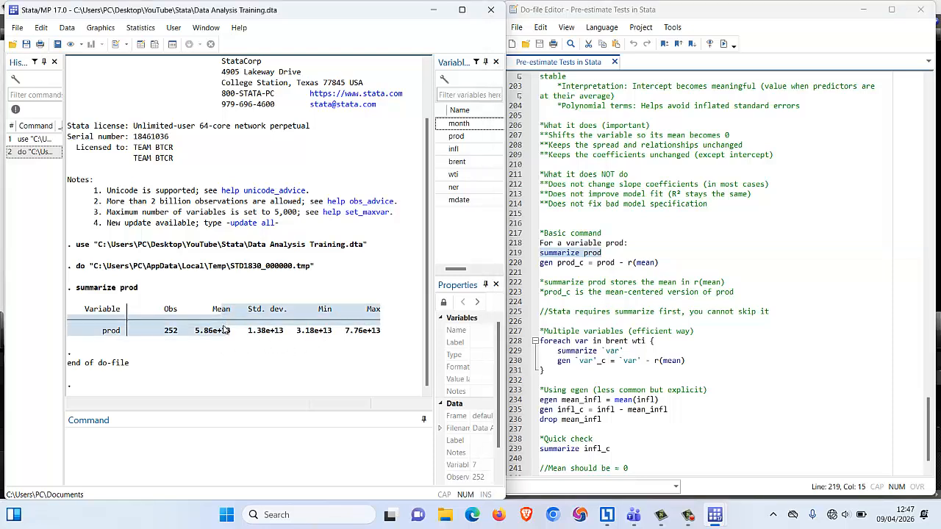
click(226, 329)
drag(661, 263, 529, 262)
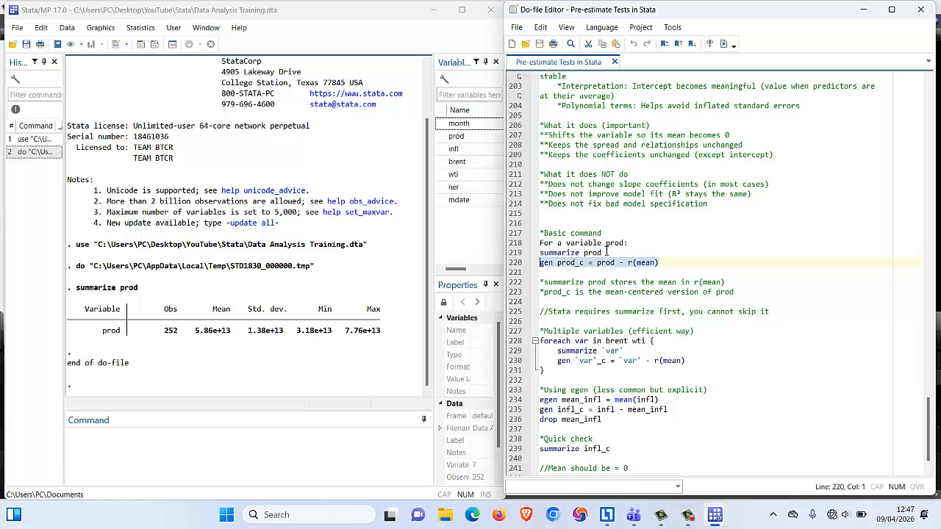
click(576, 274)
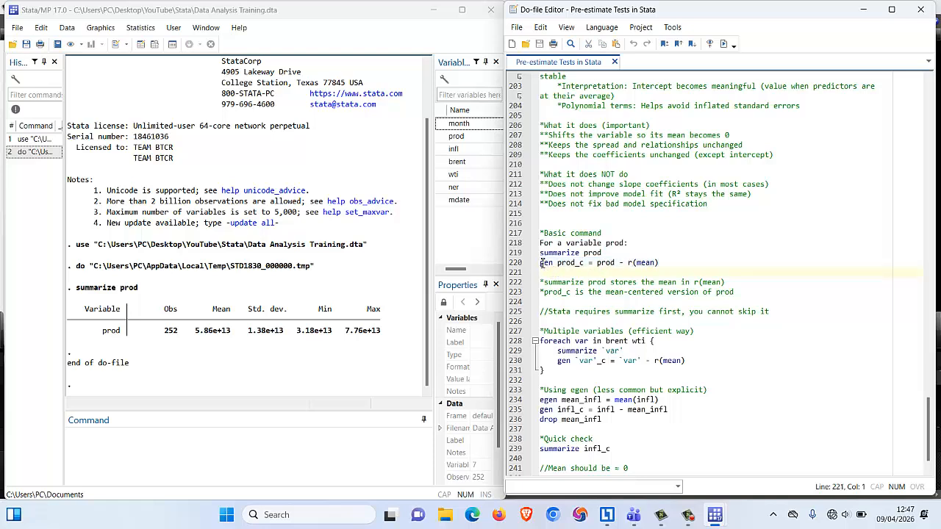
drag(541, 262, 583, 266)
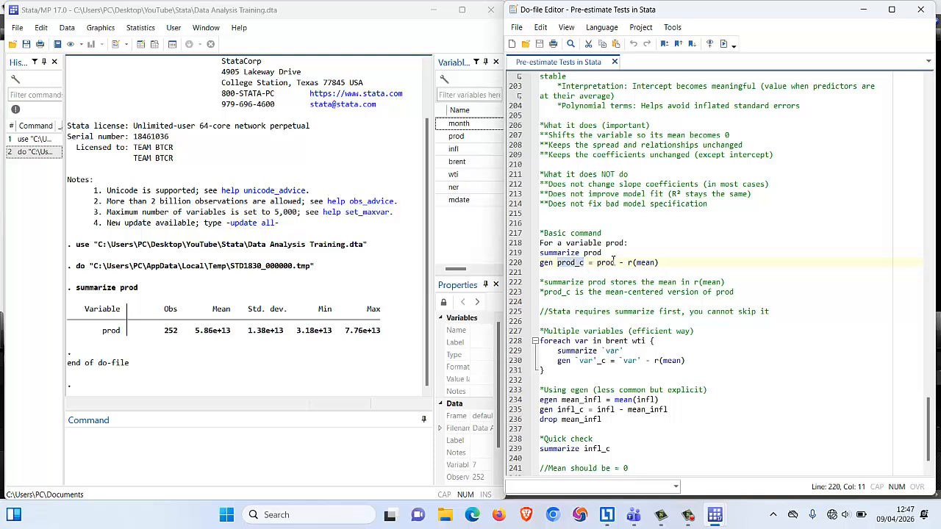
click(615, 263)
drag(659, 262, 542, 266)
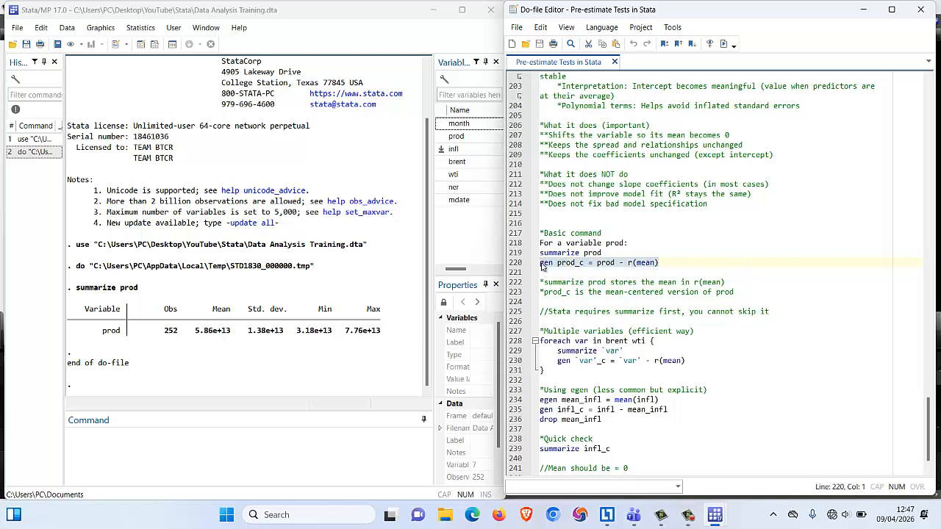
click(723, 44)
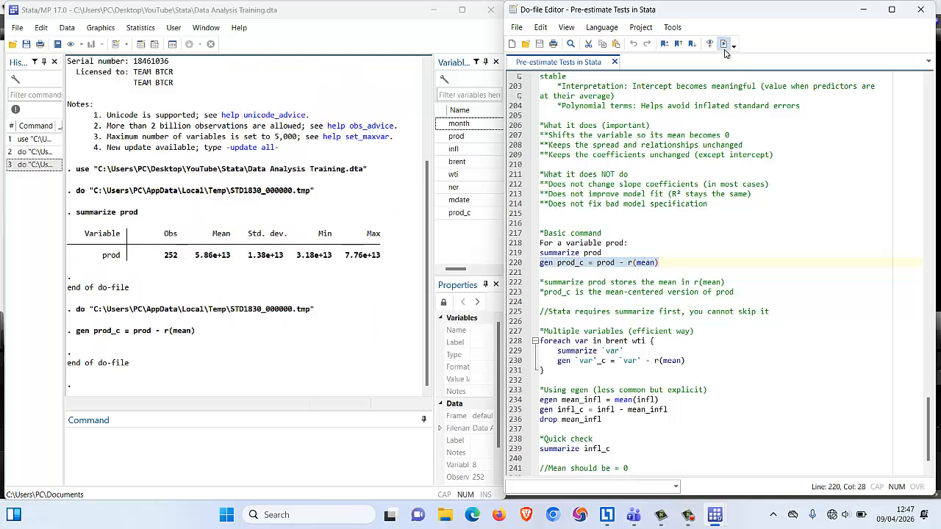
Browse the dataset to inspect the prod_c column, and close the data view.
click(459, 213)
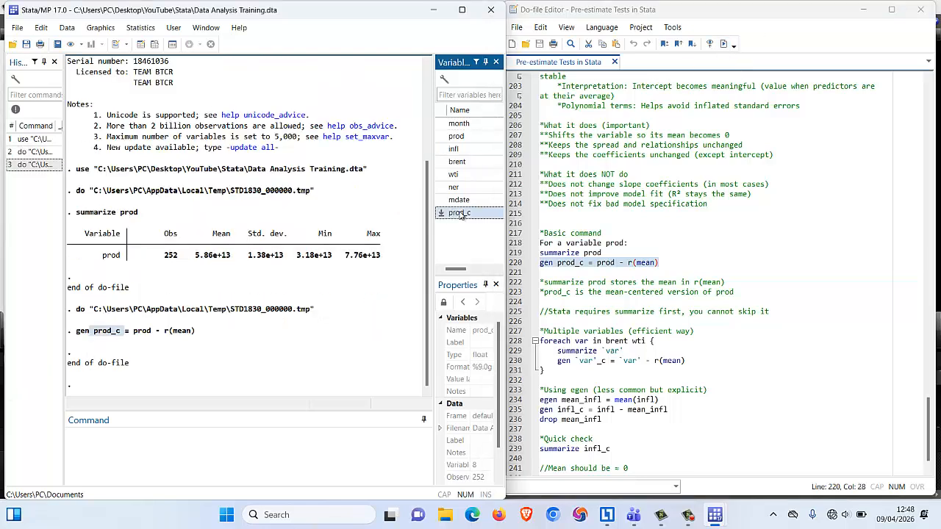
click(155, 45)
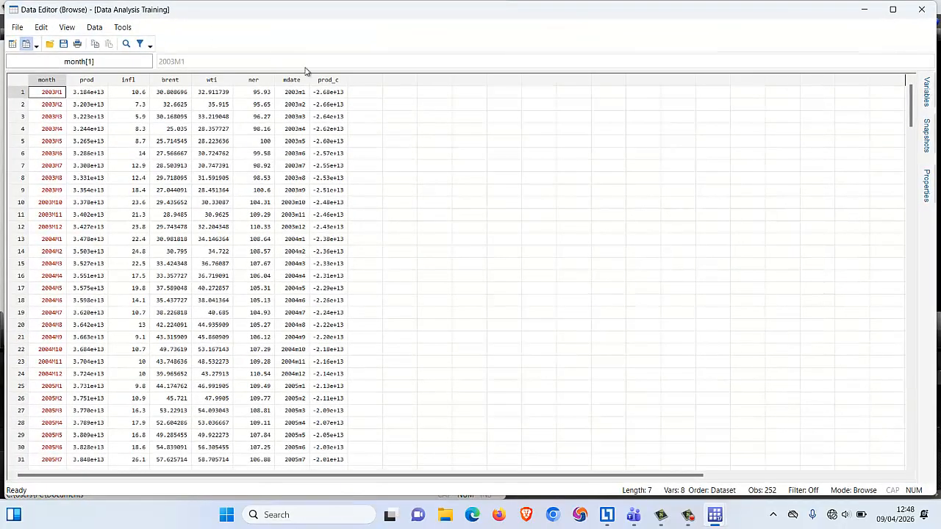
click(328, 79)
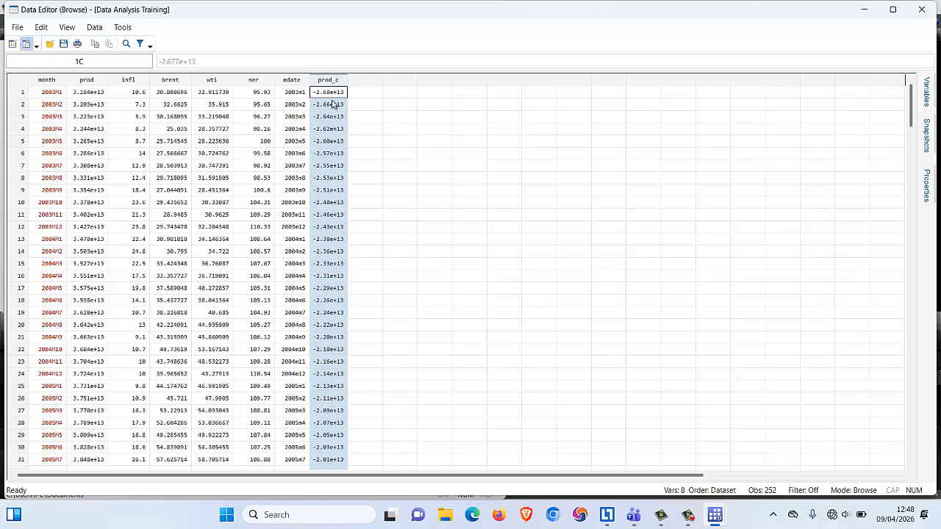
click(922, 10)
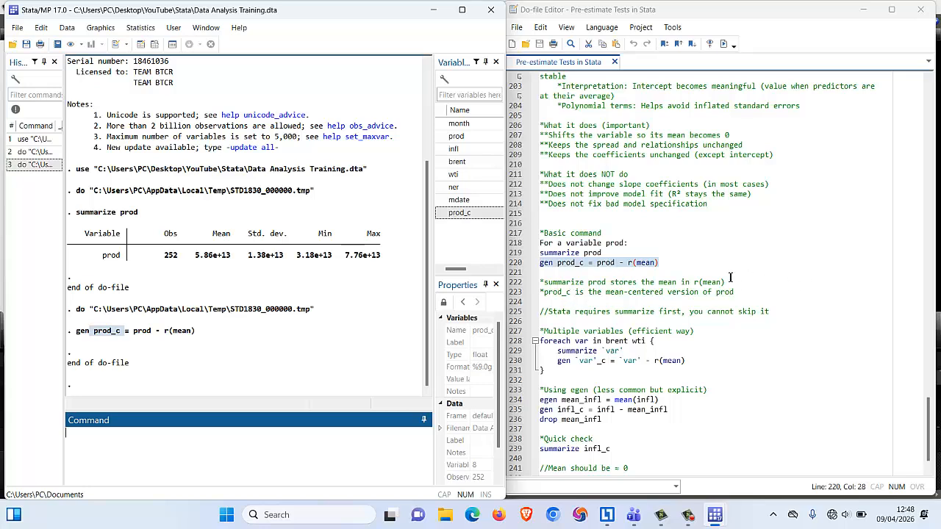
Review the do-file notes on summarize storing the mean in r(mean) and the two basic centering commands.
drag(728, 282, 562, 283)
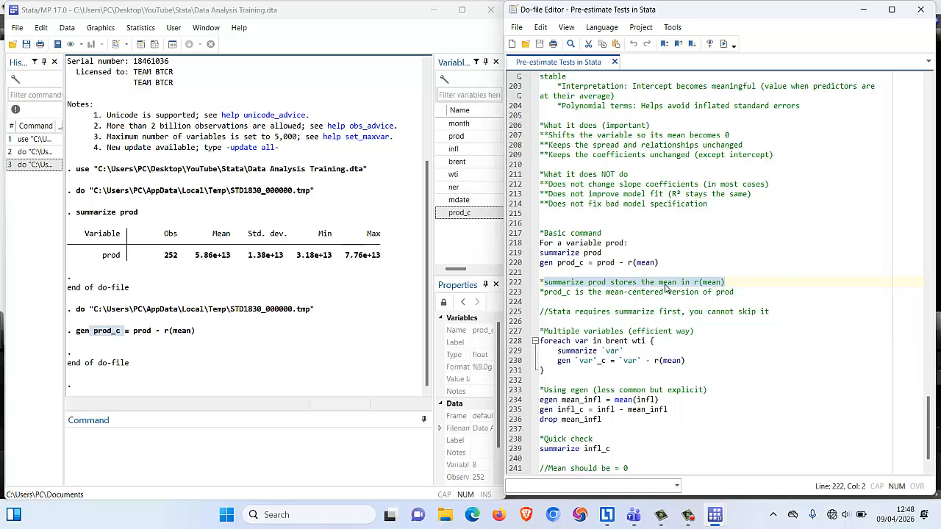
click(584, 311)
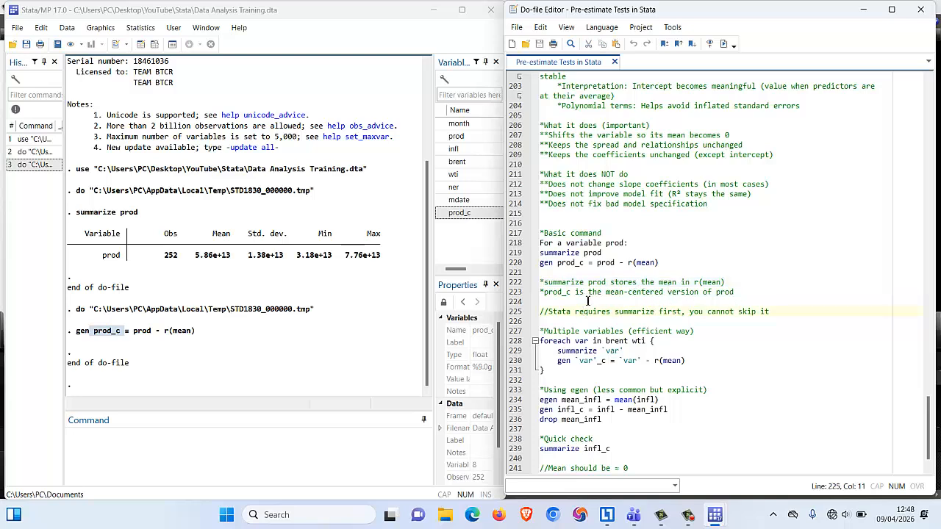
drag(603, 253, 539, 254)
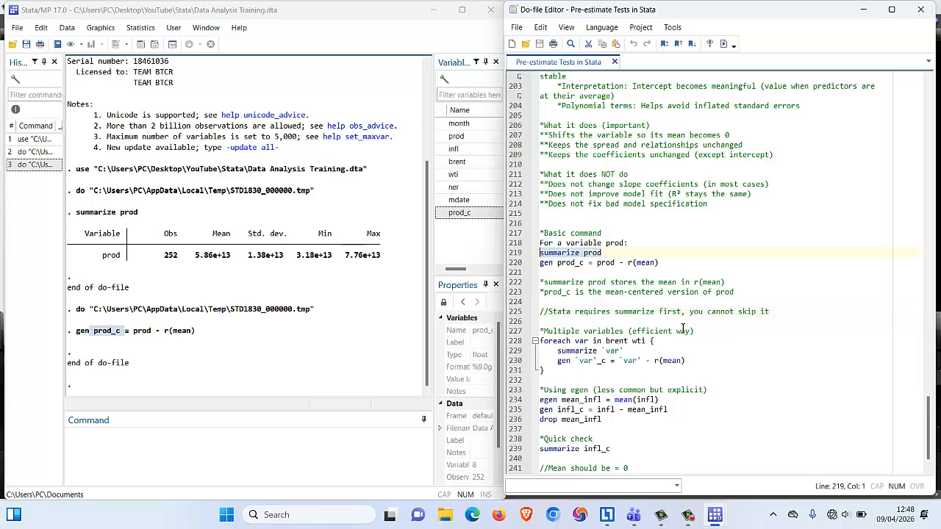
scroll(683, 329, down, 1)
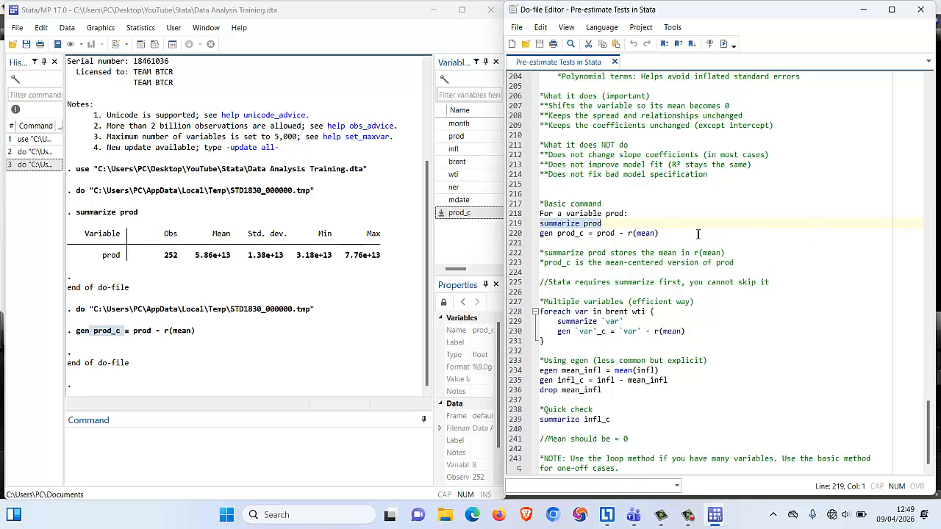
drag(662, 233, 550, 225)
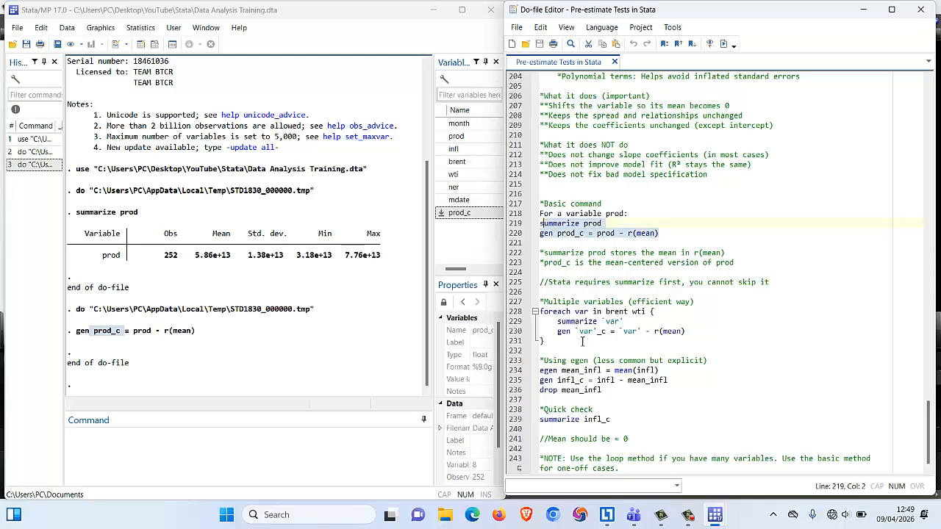
Examine the foreach loop for brent and wti, including its variable list, summarize line and gen line.
drag(687, 332, 535, 324)
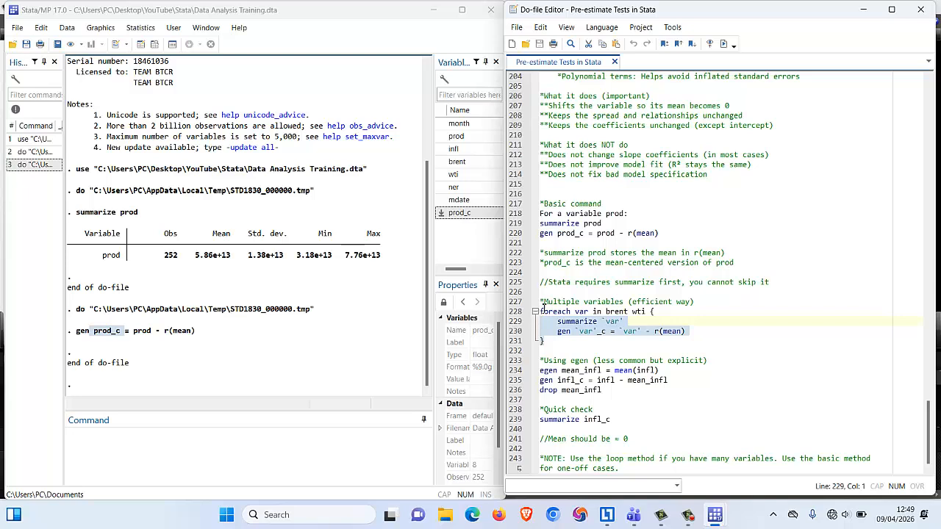
click(573, 311)
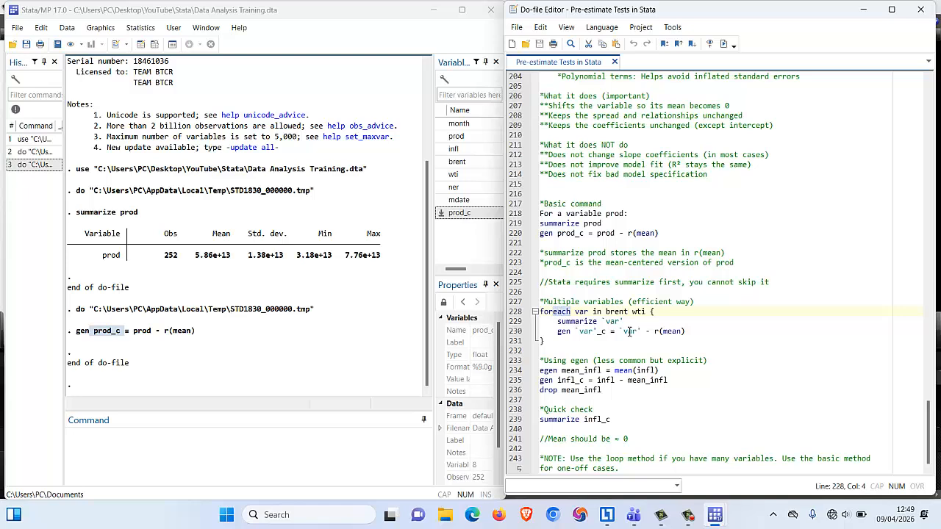
click(579, 311)
click(585, 311)
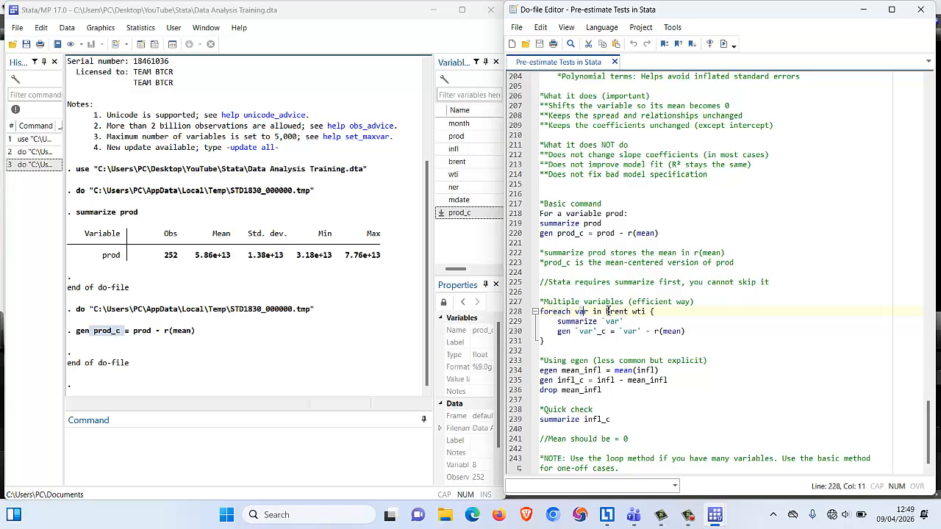
drag(606, 312, 645, 315)
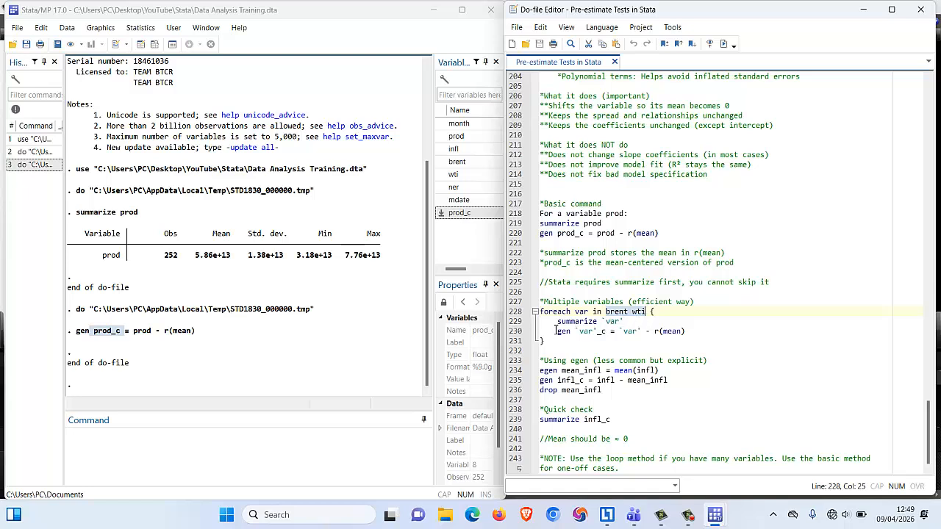
click(625, 321)
drag(625, 321, 558, 321)
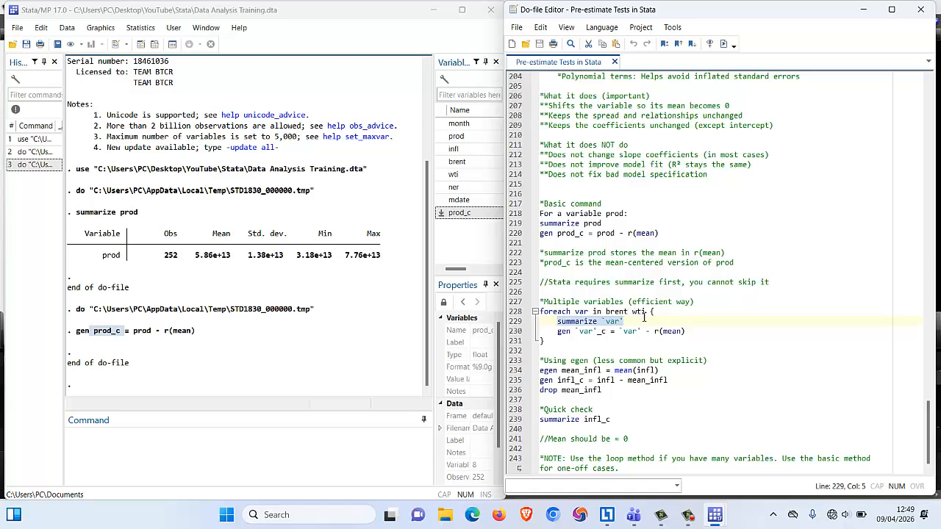
drag(692, 331, 557, 332)
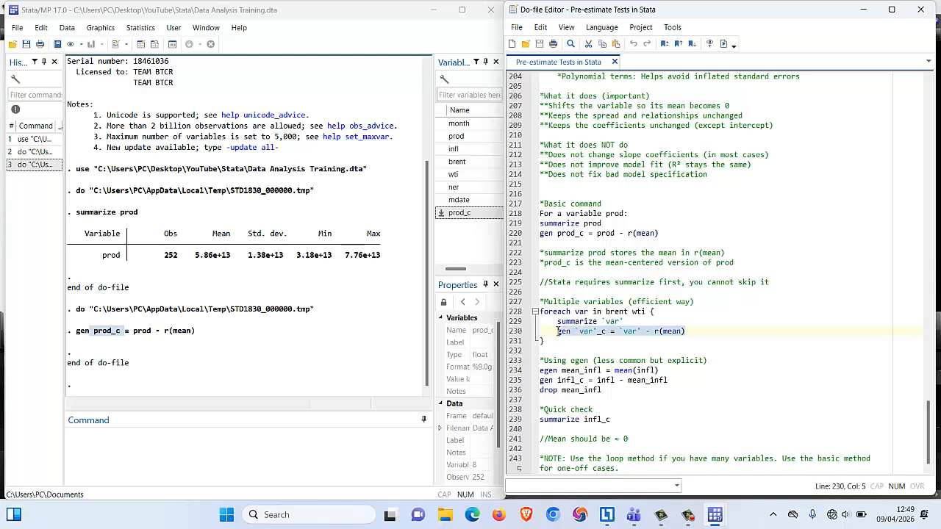
click(586, 332)
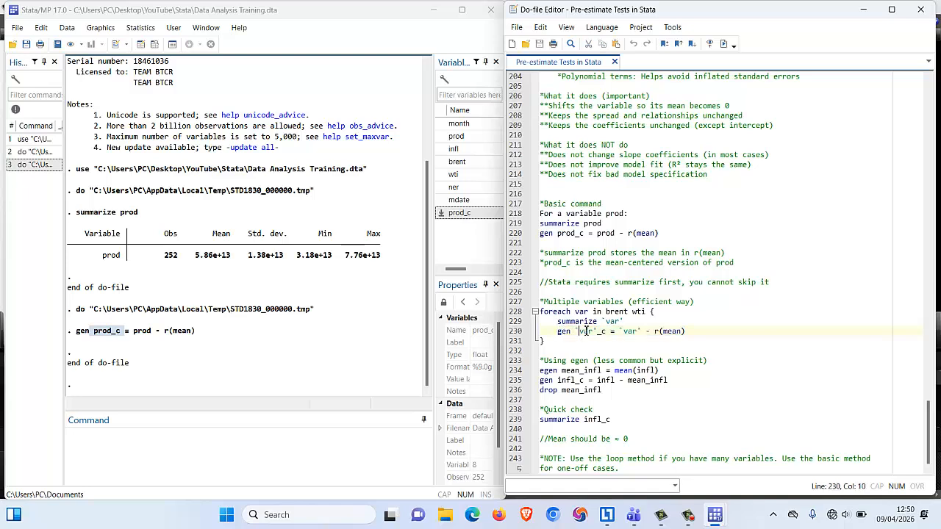
drag(605, 312, 645, 312)
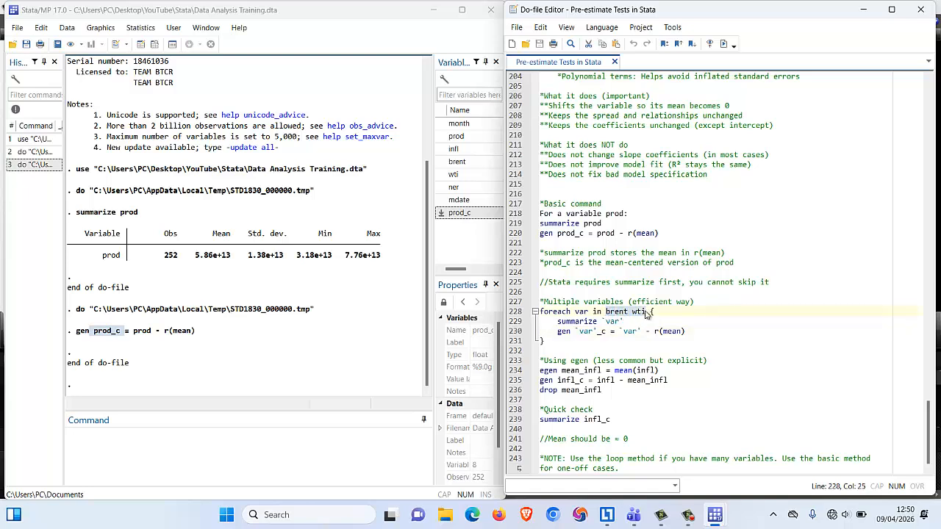
click(586, 333)
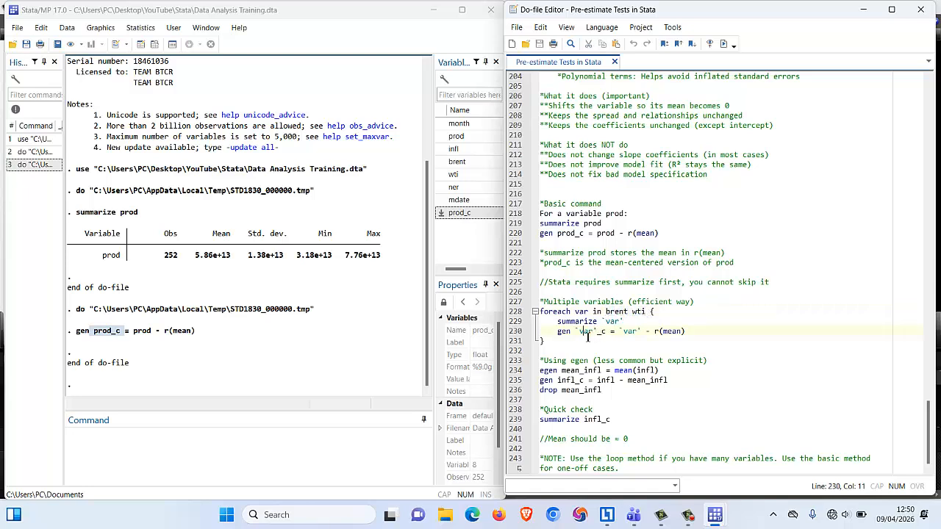
double_click(564, 331)
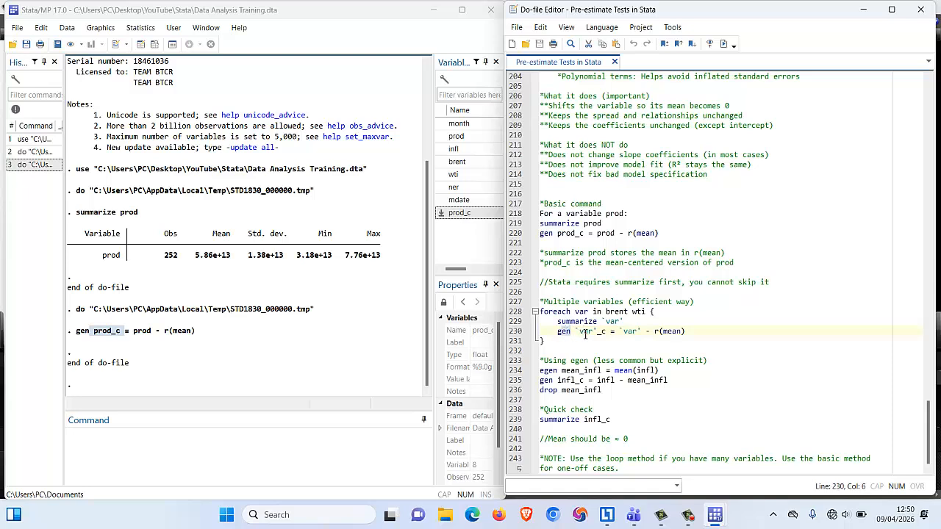
click(586, 333)
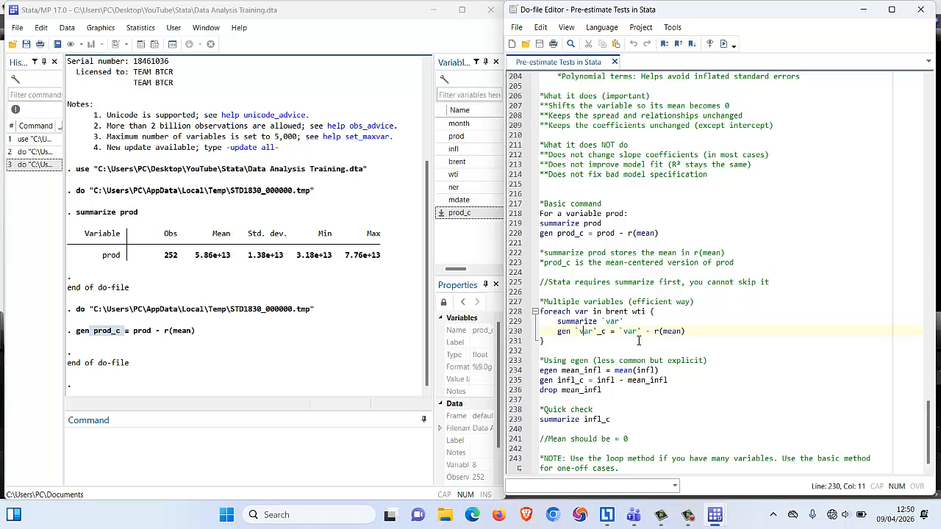
Execute the whole foreach loop to create mean-centered versions of brent and wti.
click(597, 233)
drag(688, 331, 539, 311)
click(724, 43)
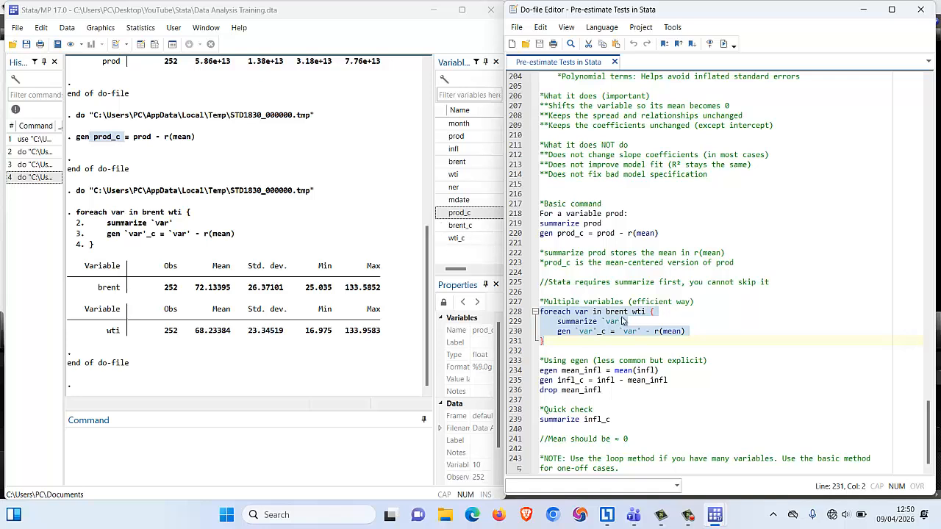
Review the egen centering lines for mean_infl and infl_c in the do-file, comparing them with the foreach loop above.
click(559, 331)
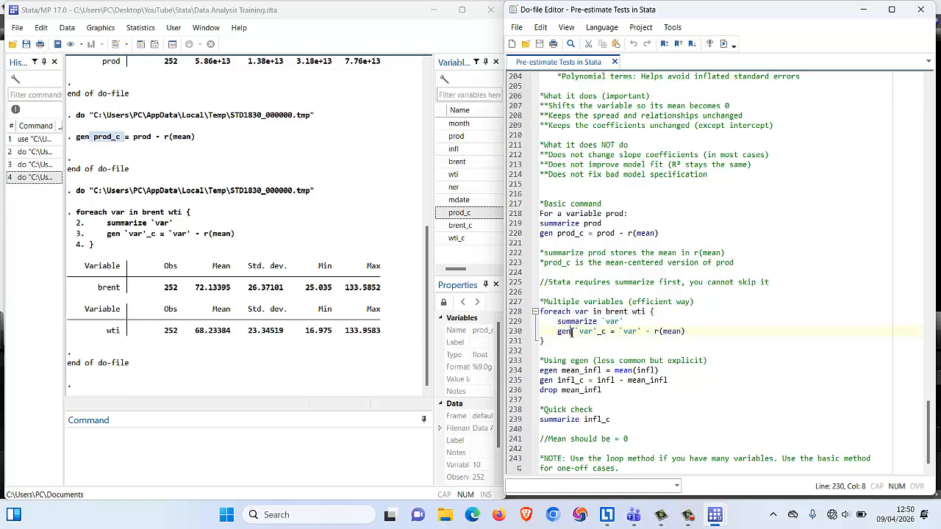
click(555, 368)
click(558, 374)
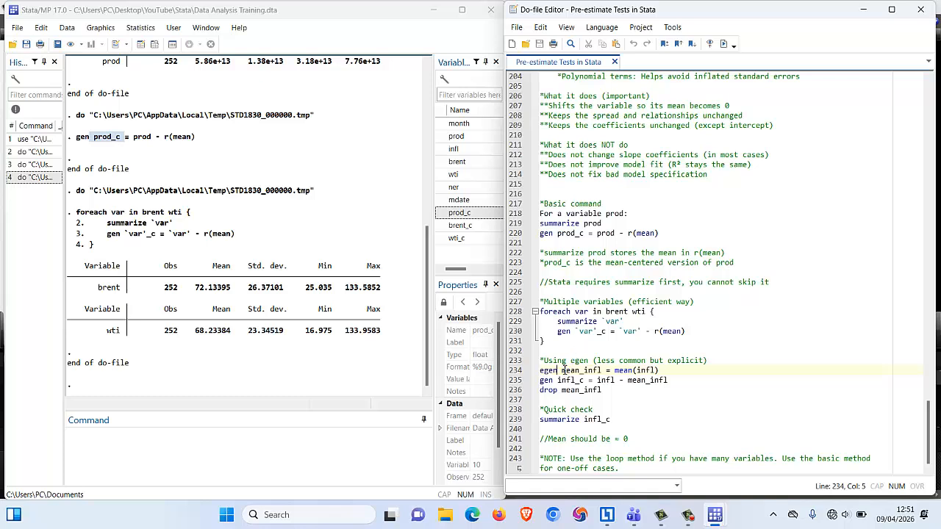
drag(561, 370, 601, 375)
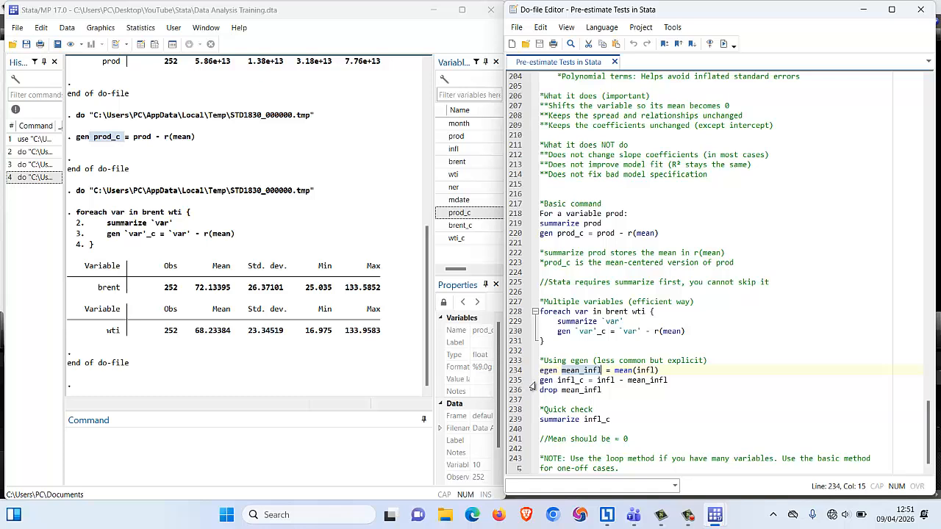
click(540, 381)
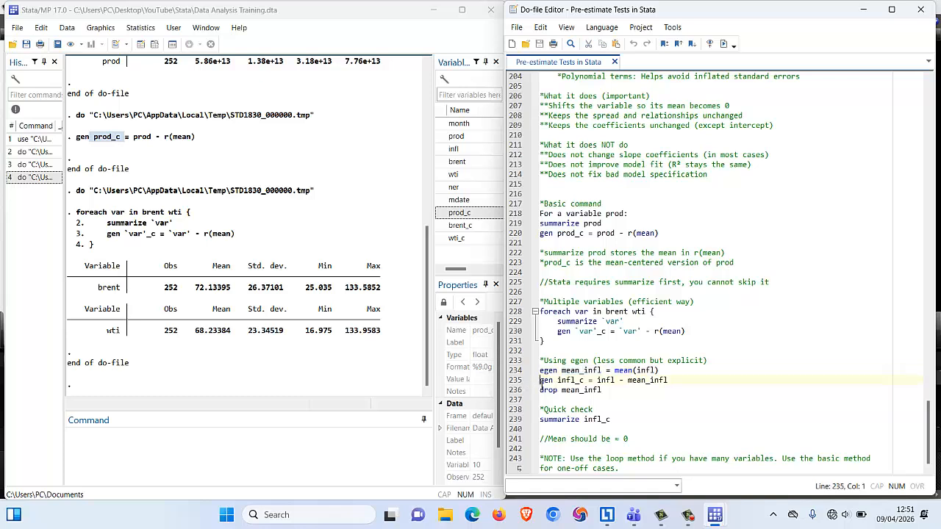
drag(542, 381, 673, 380)
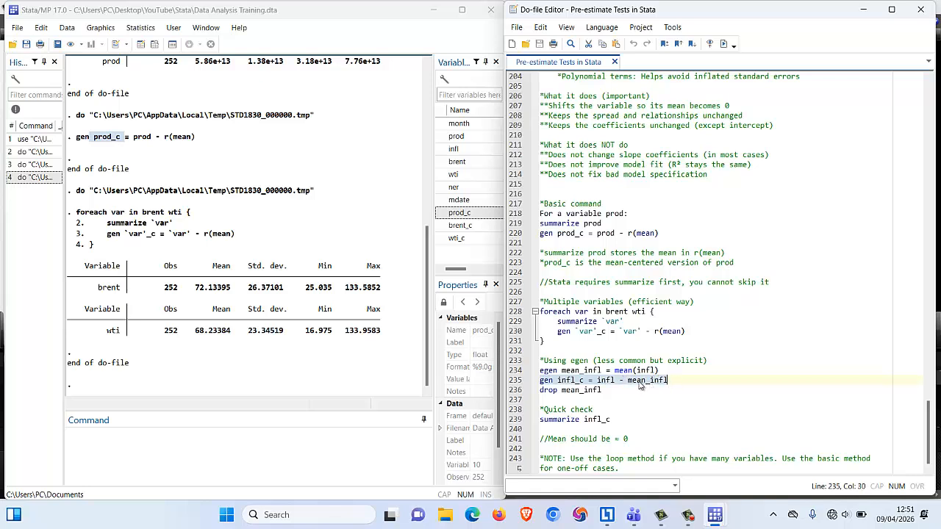
click(580, 371)
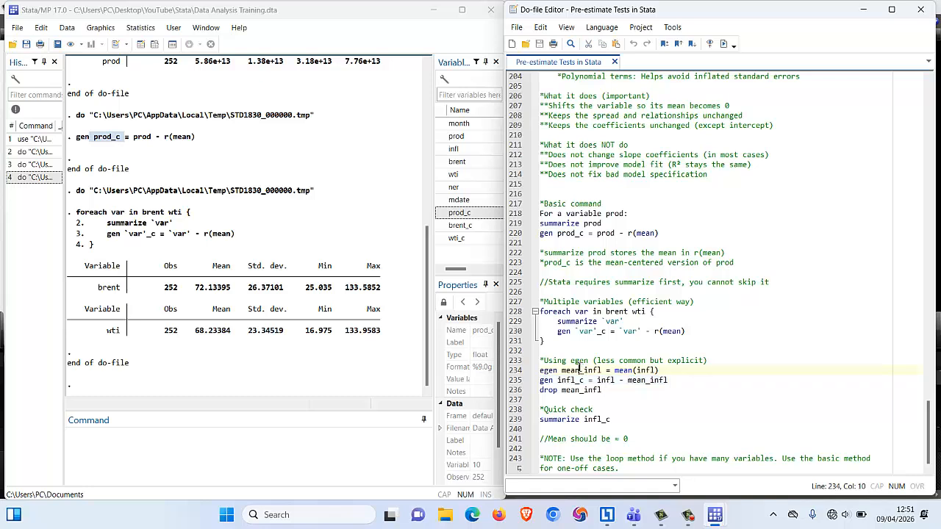
drag(556, 321, 620, 327)
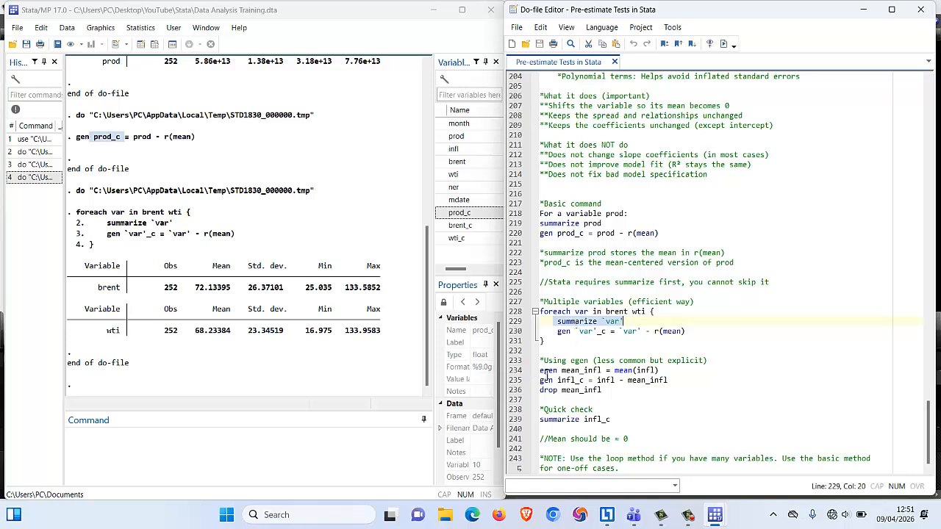
drag(606, 390, 551, 358)
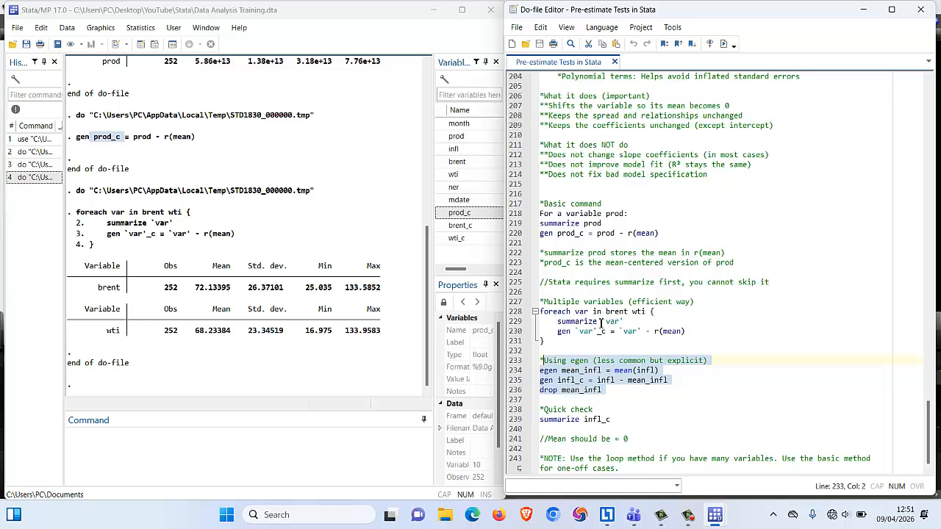
click(619, 361)
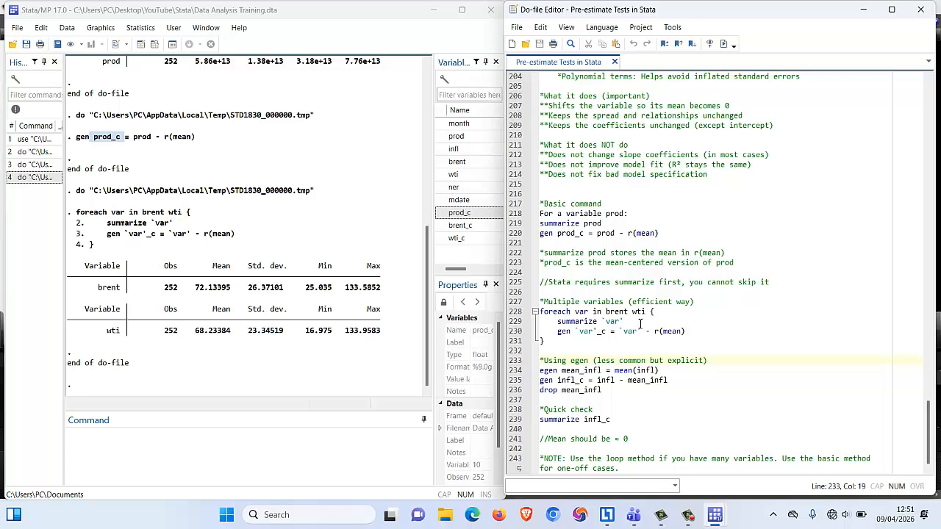
click(543, 340)
drag(542, 334, 539, 312)
Execute only the egen line that stores the mean of infl in mean_infl, and select the new variable in the variable list.
click(604, 389)
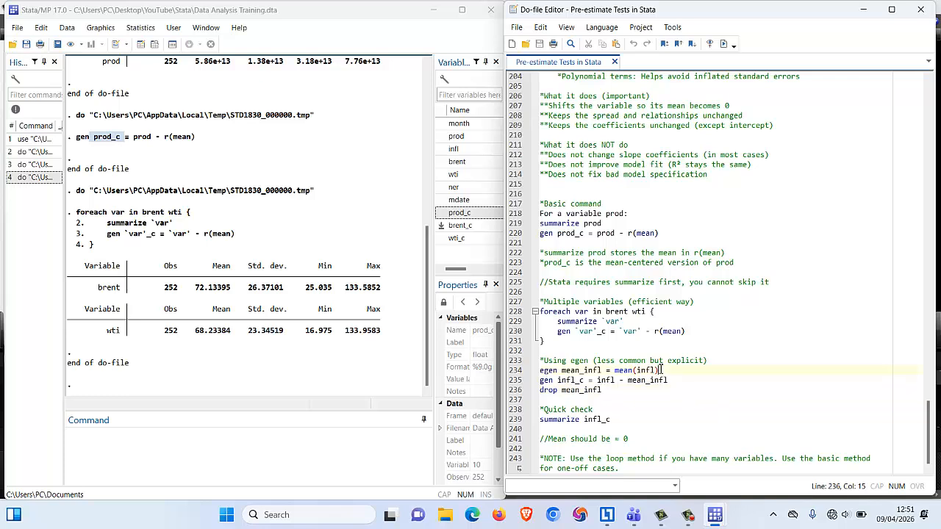
drag(660, 370, 540, 370)
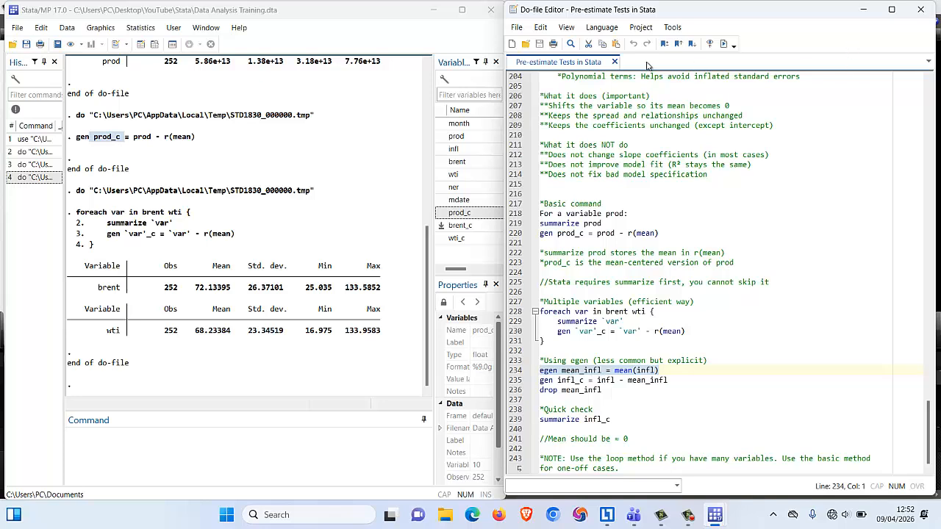
click(723, 43)
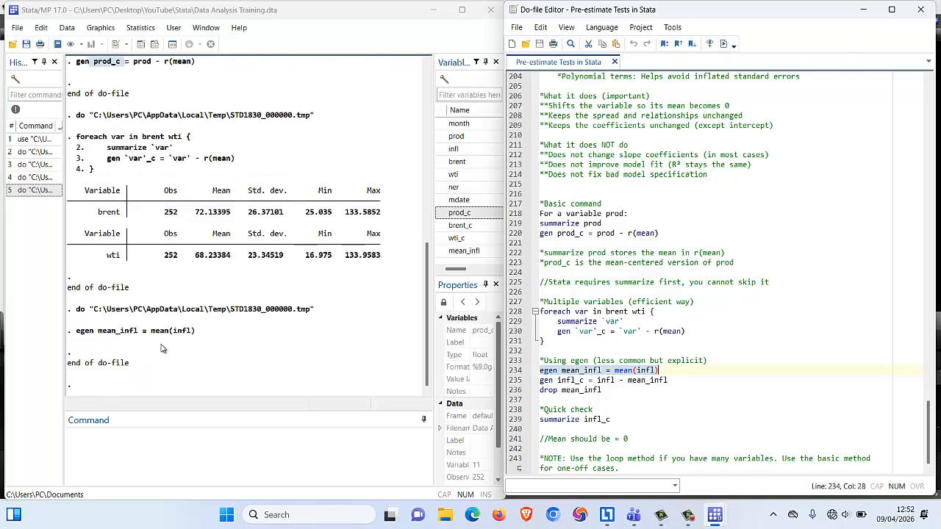
click(460, 252)
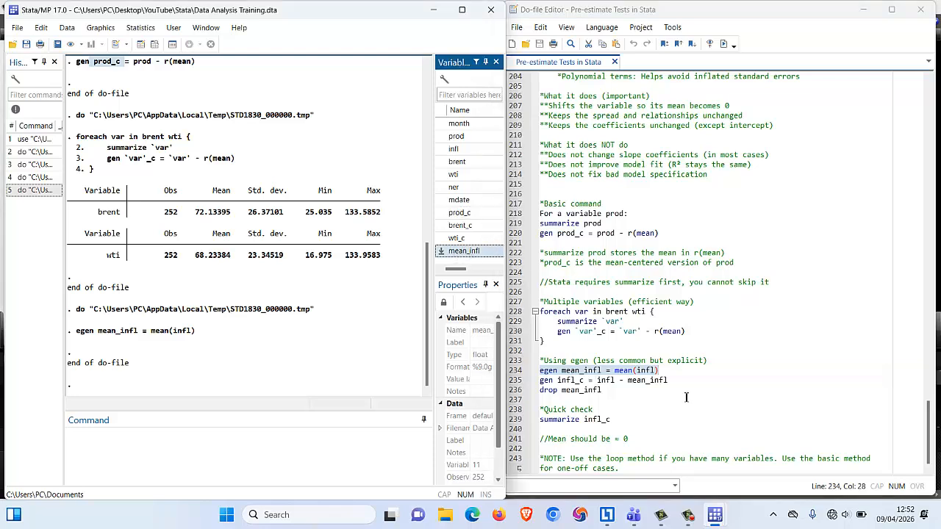
Execute the line generating infl_c as infl minus mean_infl, and run the line that drops mean_infl.
drag(671, 382, 540, 382)
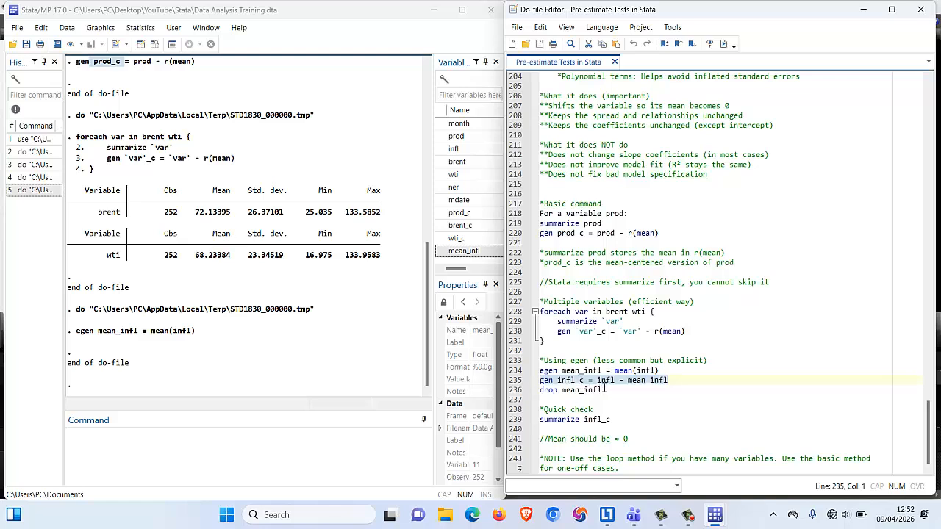
drag(597, 382, 618, 381)
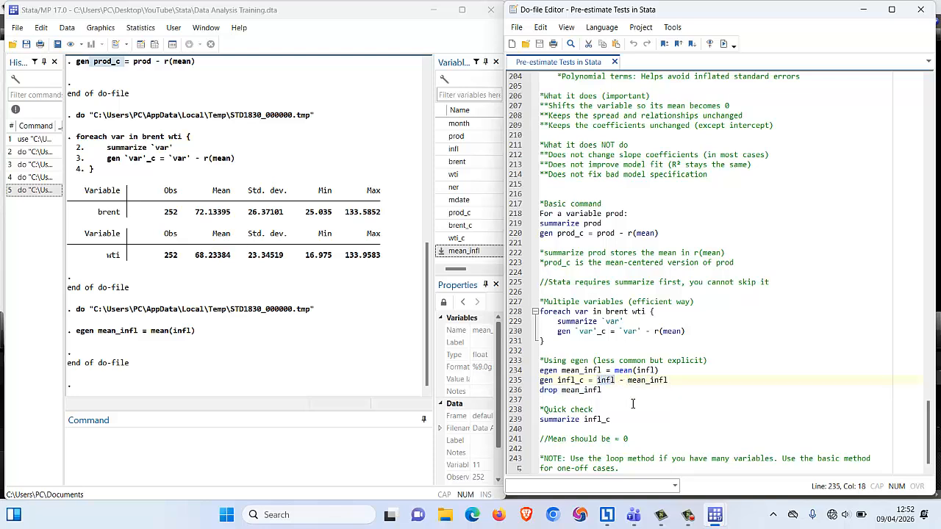
drag(621, 381, 677, 386)
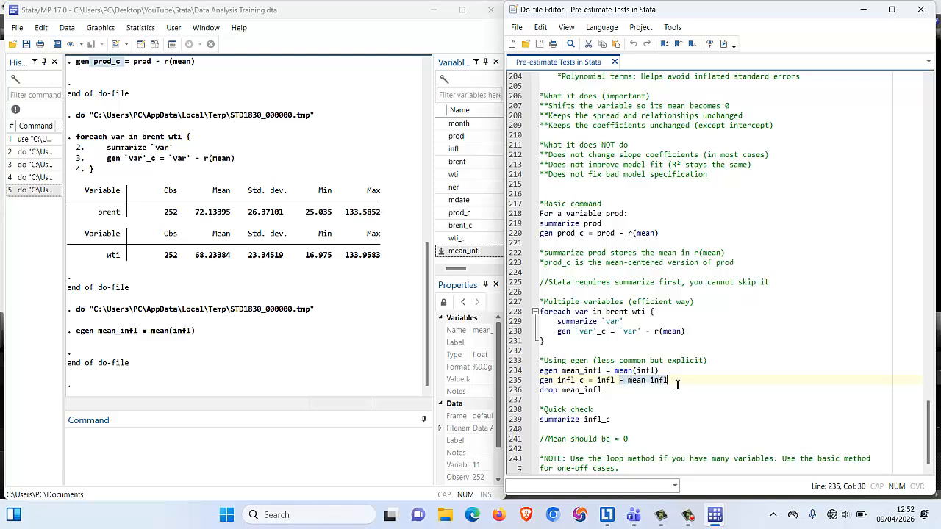
click(677, 384)
click(627, 381)
drag(680, 380, 535, 380)
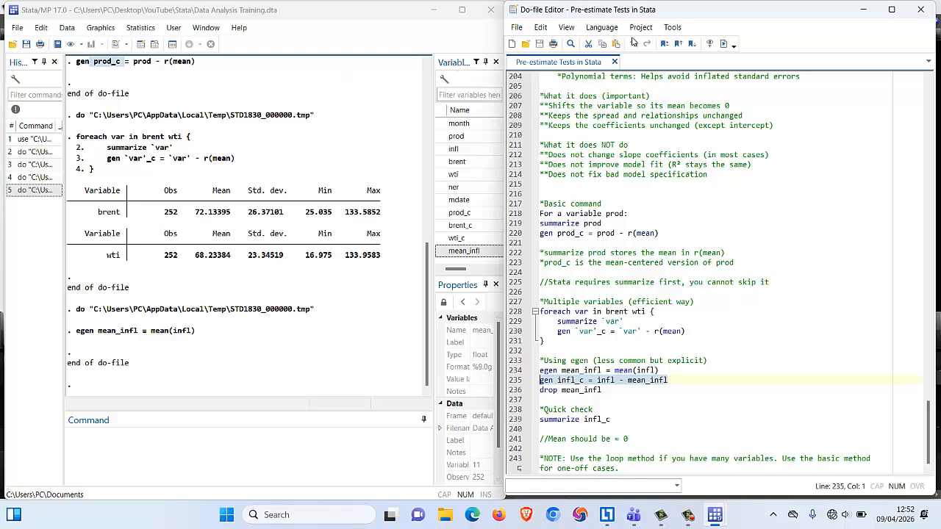
click(724, 43)
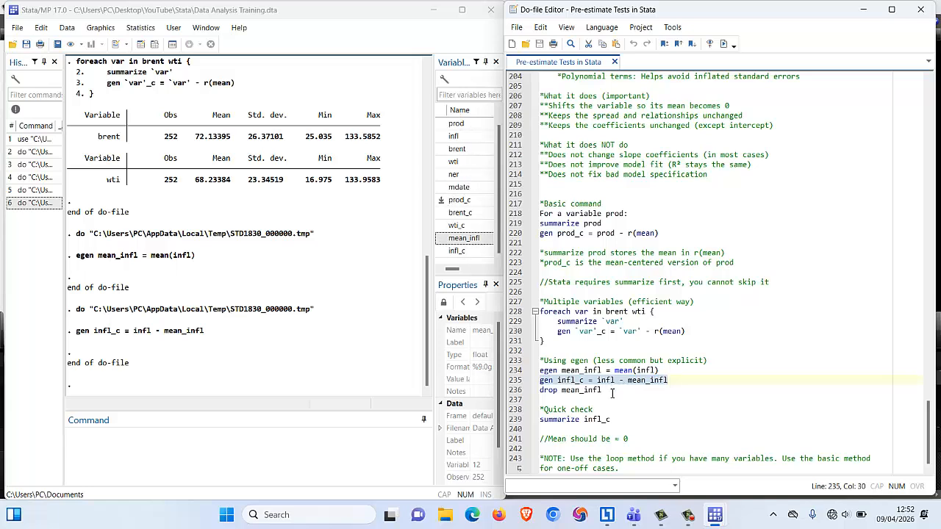
drag(612, 393, 526, 392)
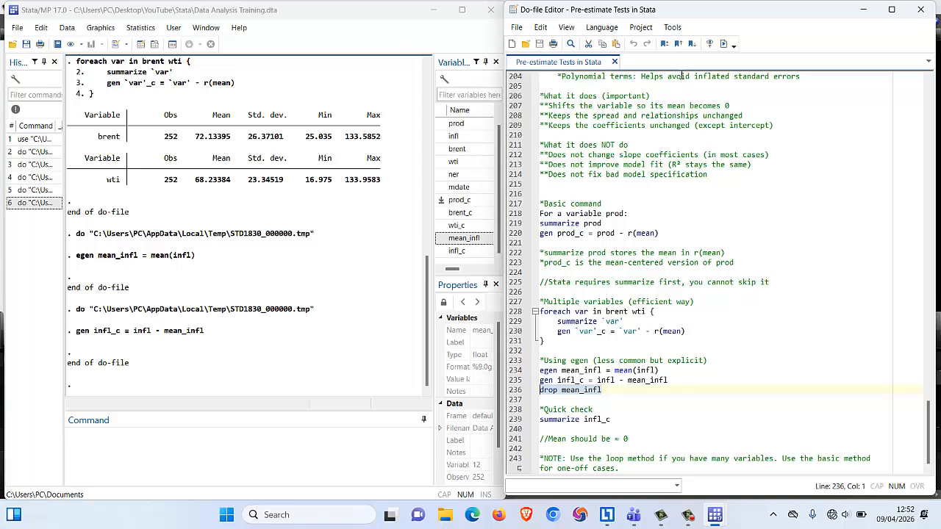
click(724, 45)
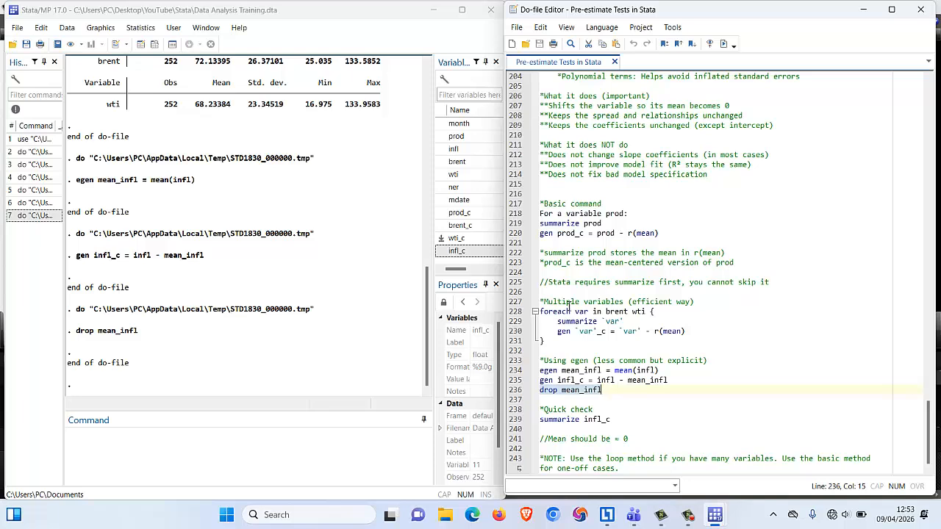
Re-examine the foreach loop in the do-file, covering its brent and wti list, the var placeholder and the loop body.
drag(541, 312, 560, 344)
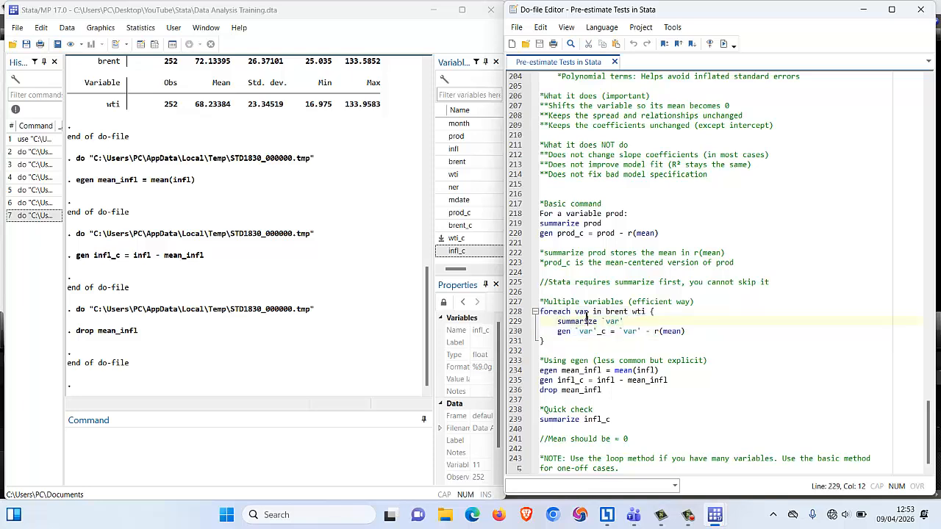
click(588, 322)
drag(606, 311, 645, 315)
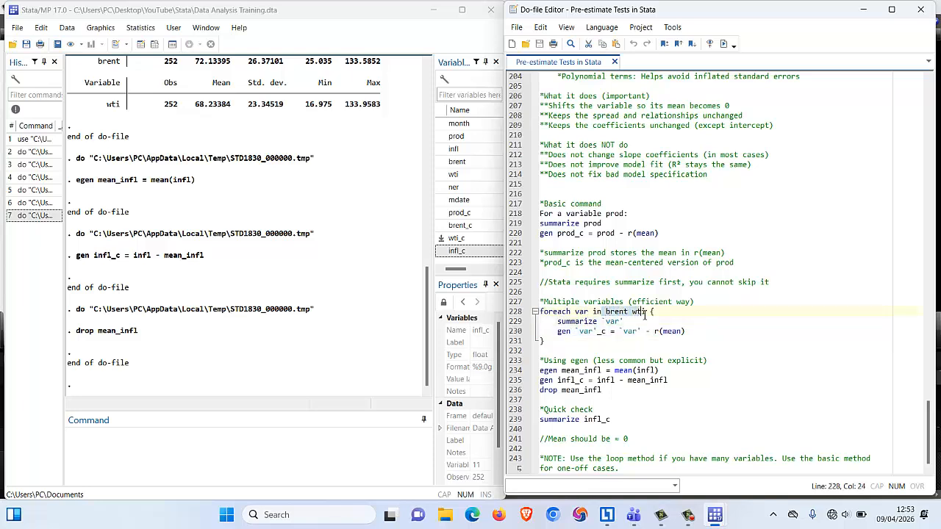
click(592, 312)
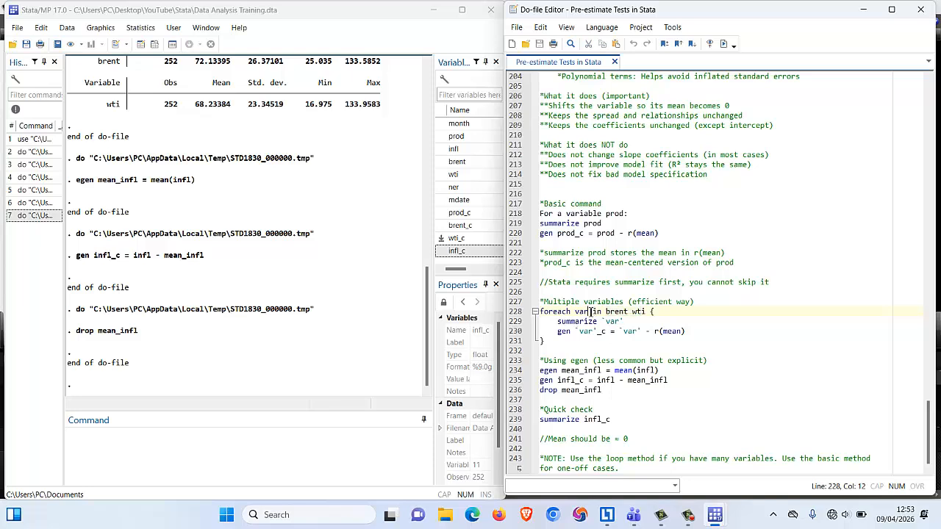
drag(589, 311, 576, 311)
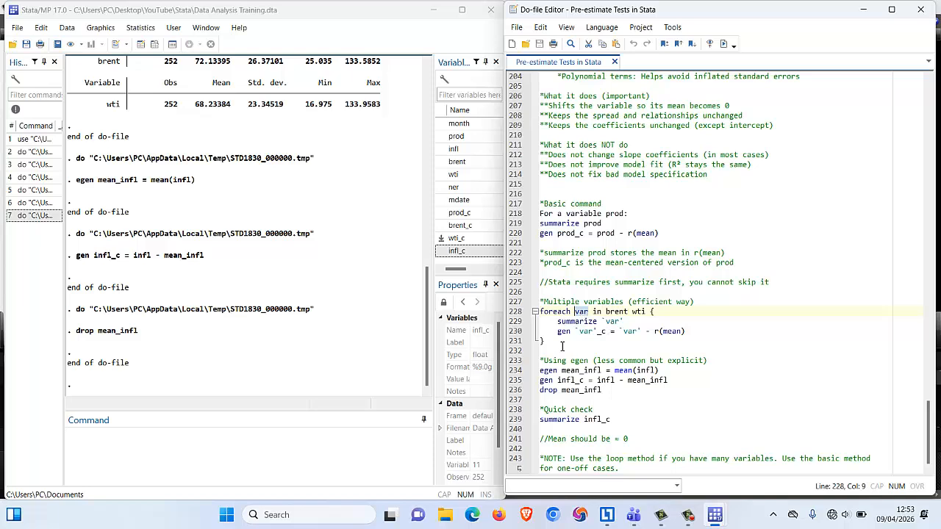
drag(685, 331, 542, 314)
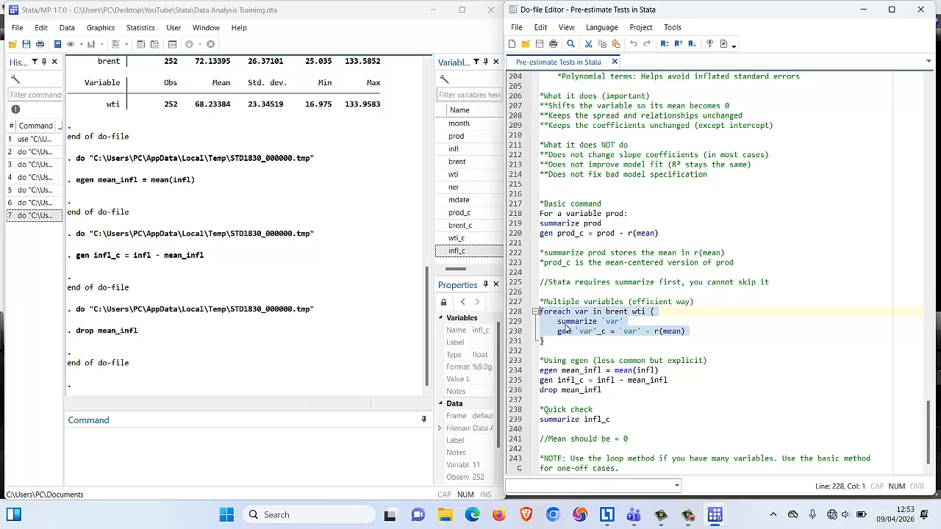
Summarize the centered variables prod_c, brent_c, wti_c and infl_c together with a direct command.
click(574, 422)
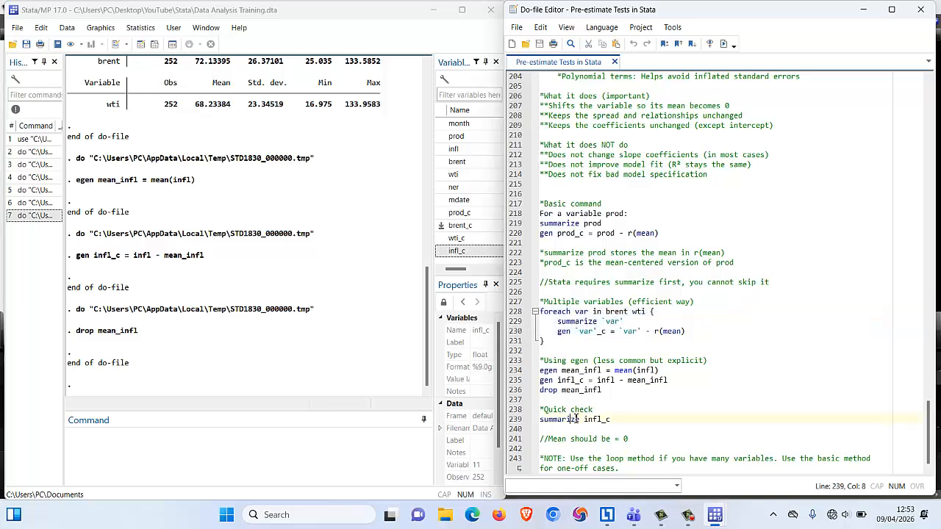
click(580, 420)
click(454, 217)
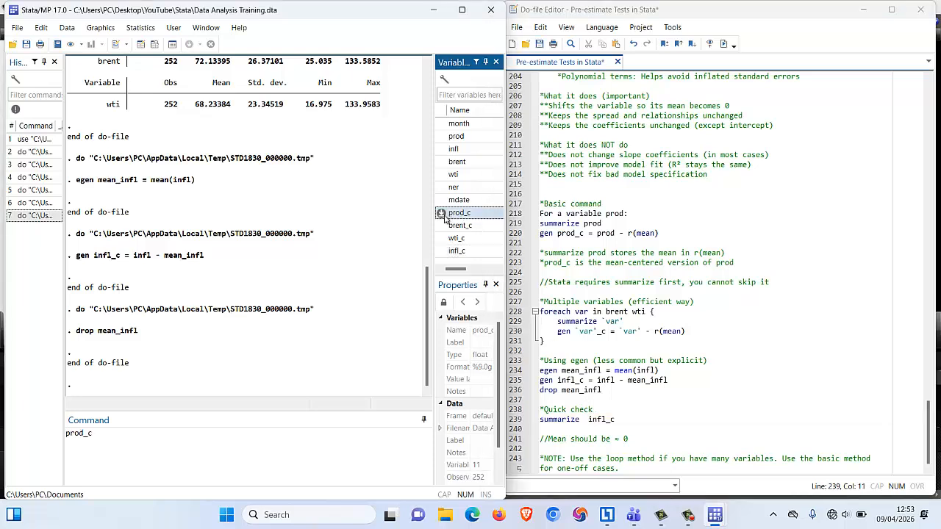
click(446, 227)
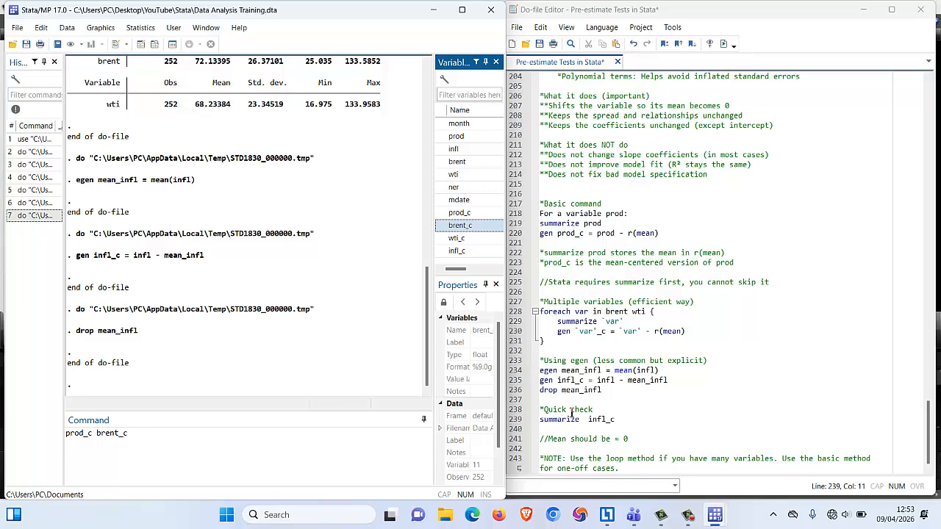
click(443, 239)
click(448, 252)
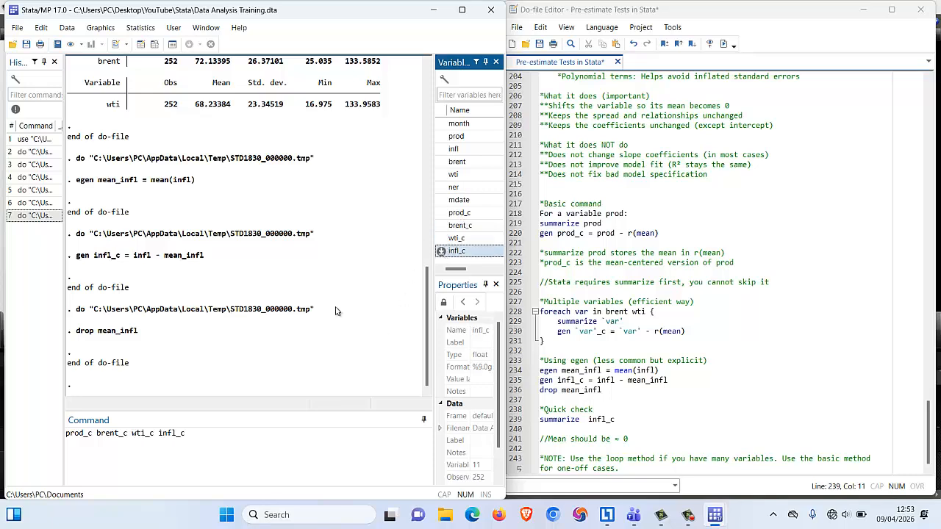
click(68, 434)
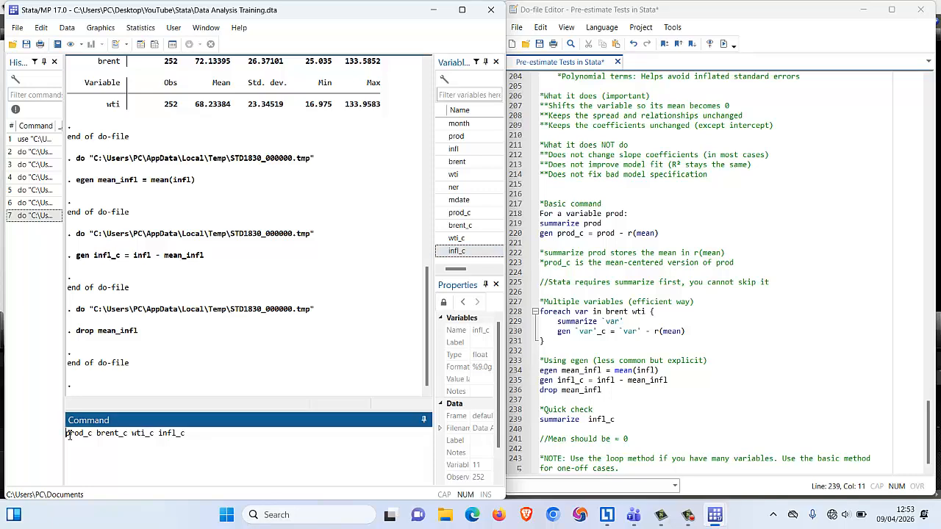
text(summar)
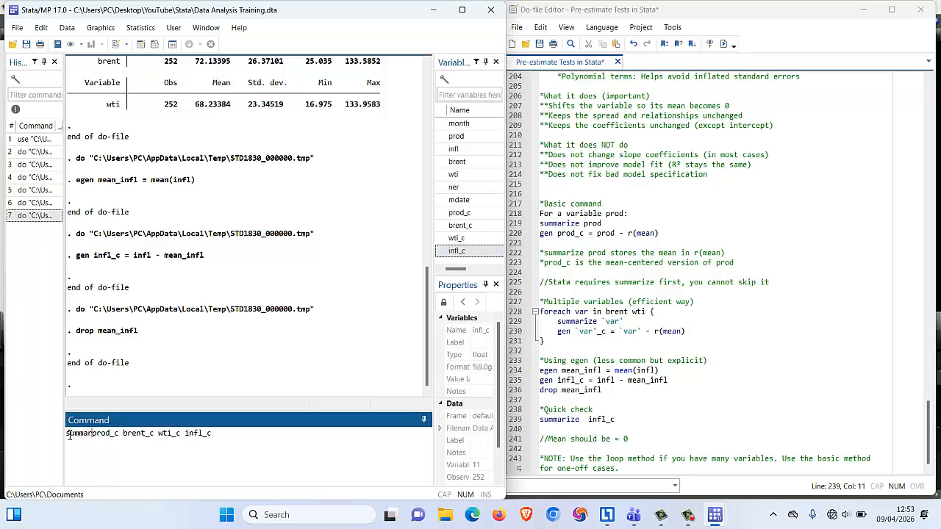
text(ize)
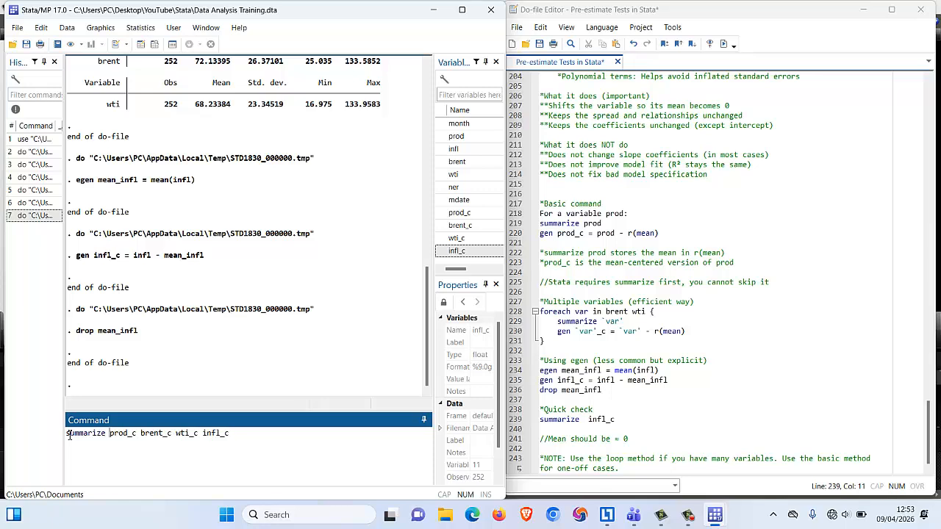
key(Return)
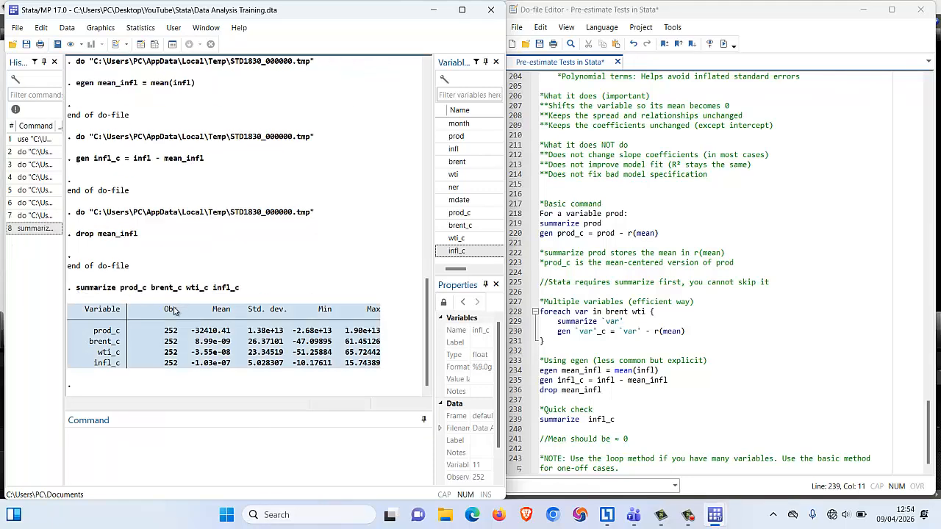
Inspect the summary table of the centered variables, and return to the foreach loop lines in the do-file.
drag(257, 323, 258, 321)
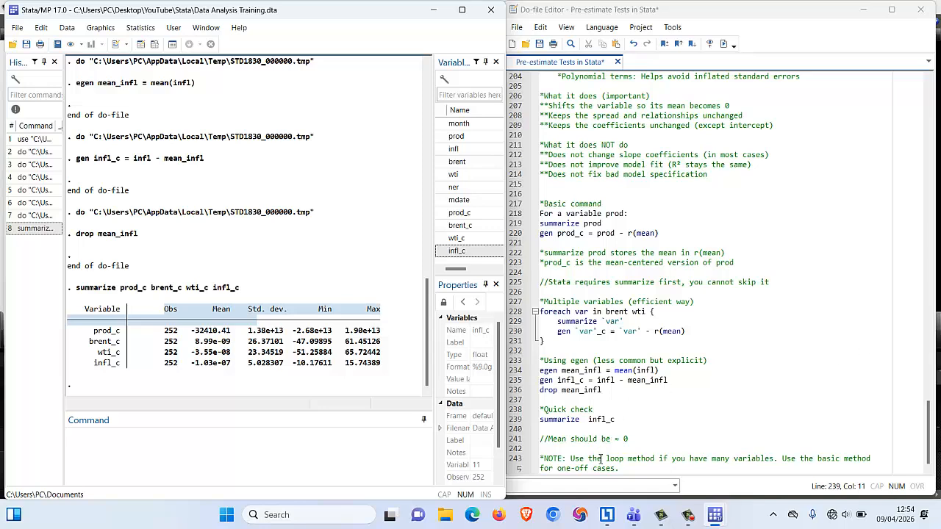
drag(688, 332, 525, 312)
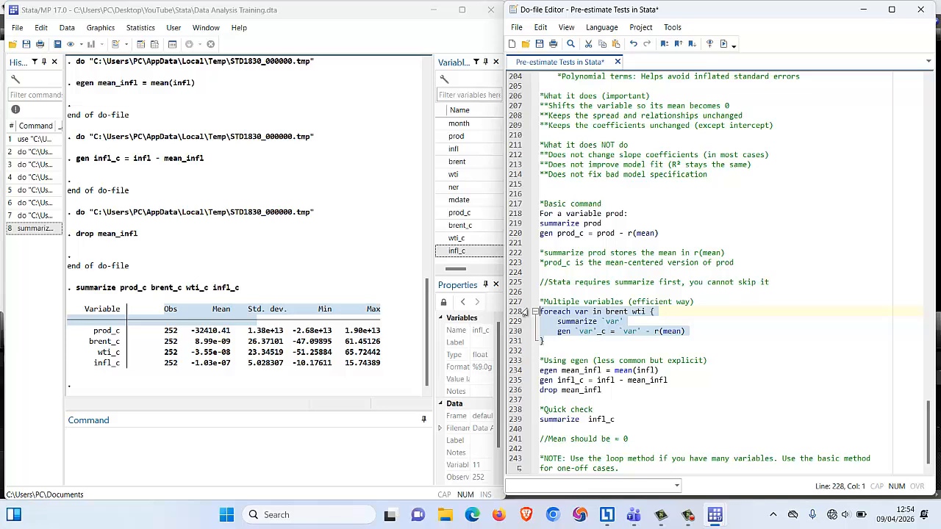